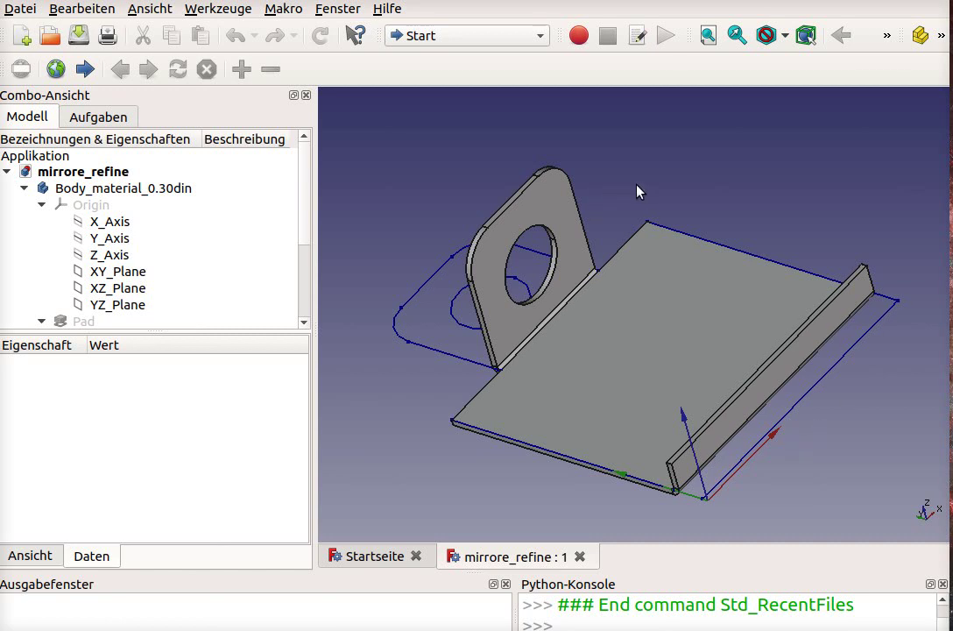
Step: Make the flat Unfold result visible in the 3D view
mouse_move(553, 408)
middle_down()
mouse_move(588, 355)
mouse_move(670, 304)
mouse_move(560, 396)
mouse_move(537, 407)
mouse_move(532, 397)
mouse_move(553, 378)
mouse_move(573, 412)
middle_up()
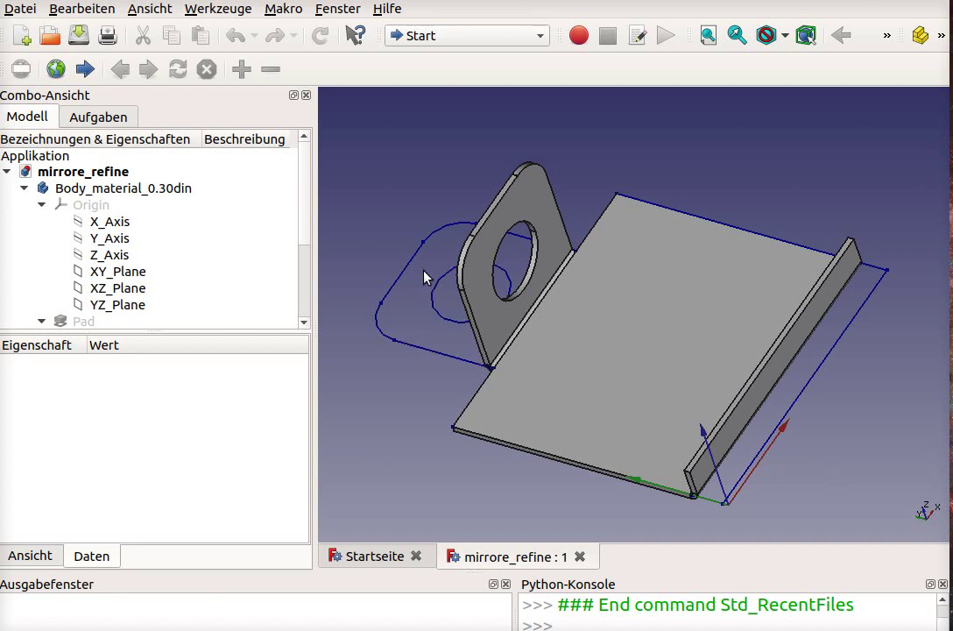
scroll(250, 280, down, 3)
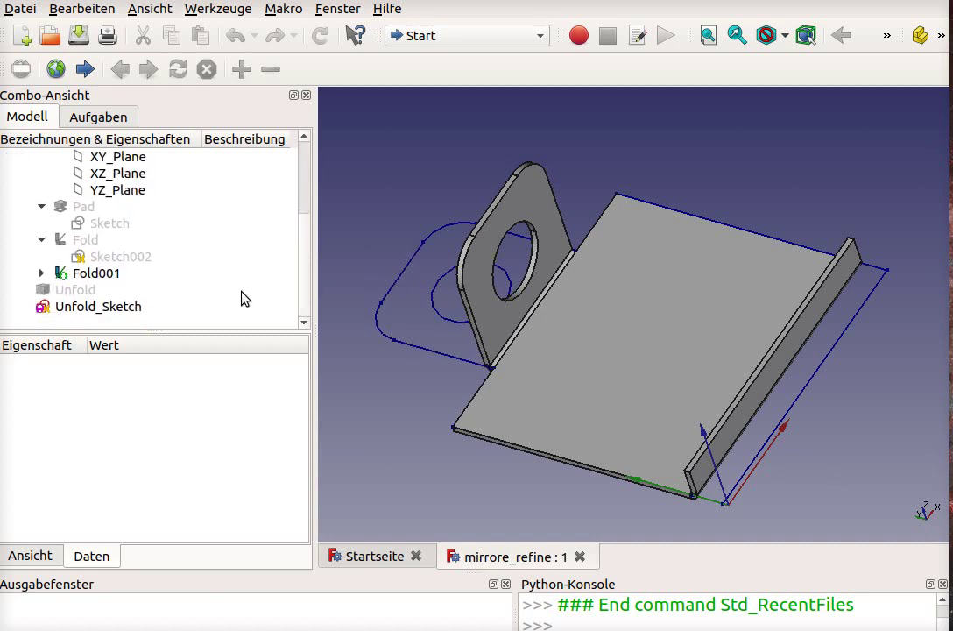
click(112, 296)
key(space)
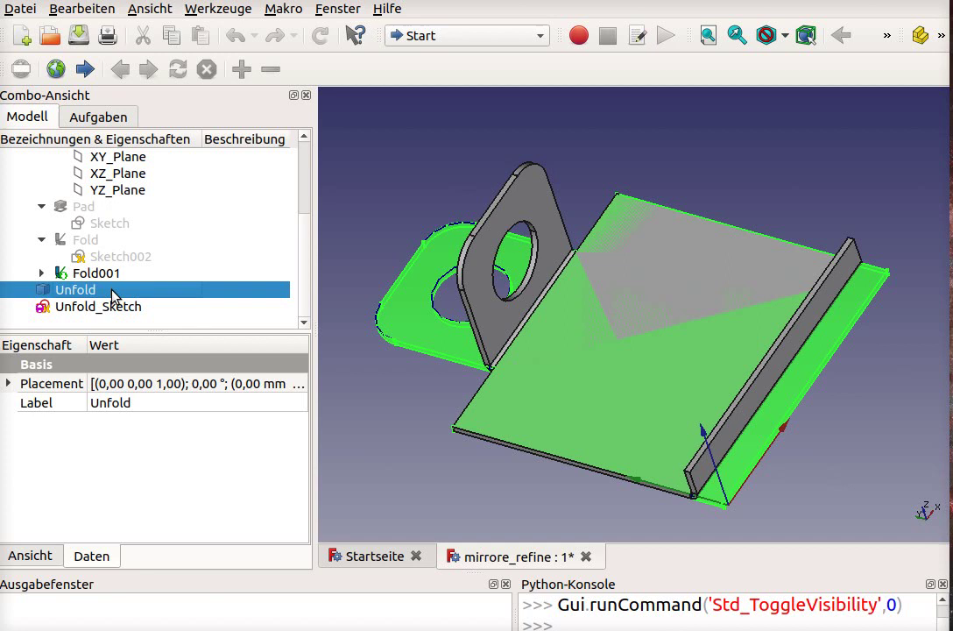
scroll(122, 224, up, 1)
scroll(123, 210, up, 2)
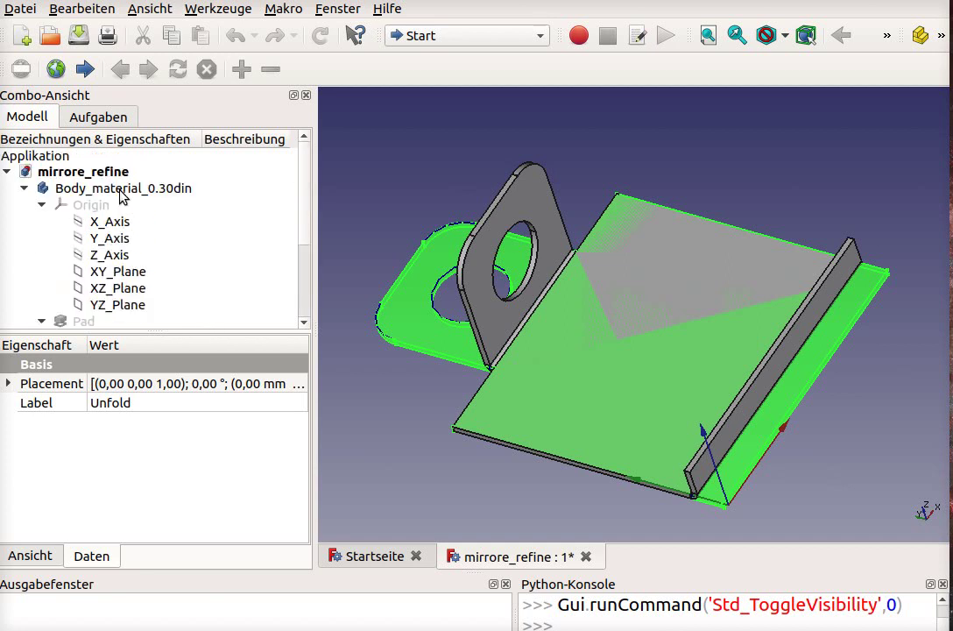
Step: Hide the folded Body_material_0.30din body and orbit to inspect the flat pattern
click(122, 191)
key(space)
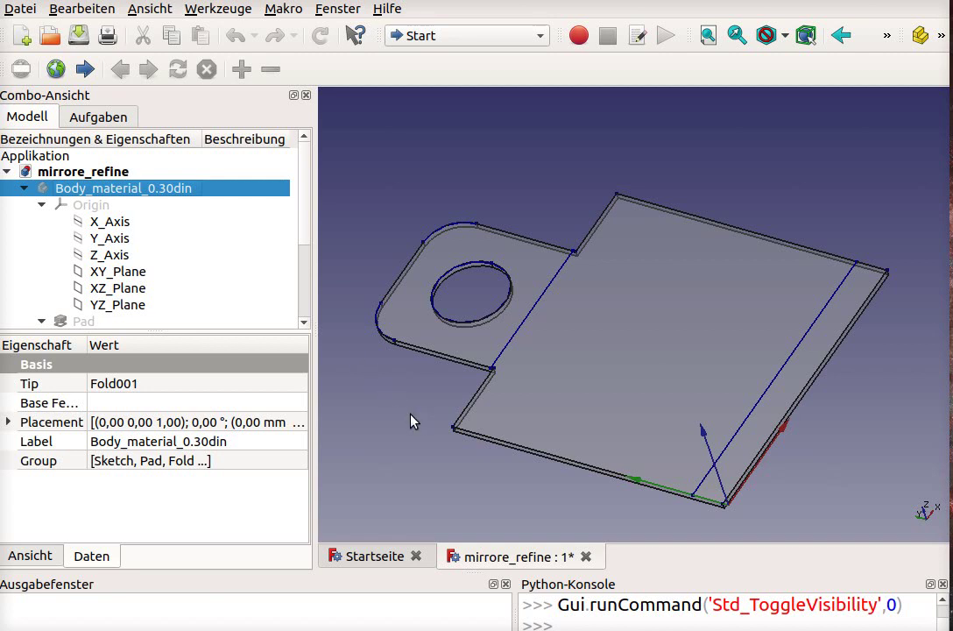
middle_drag(409, 420, 622, 403)
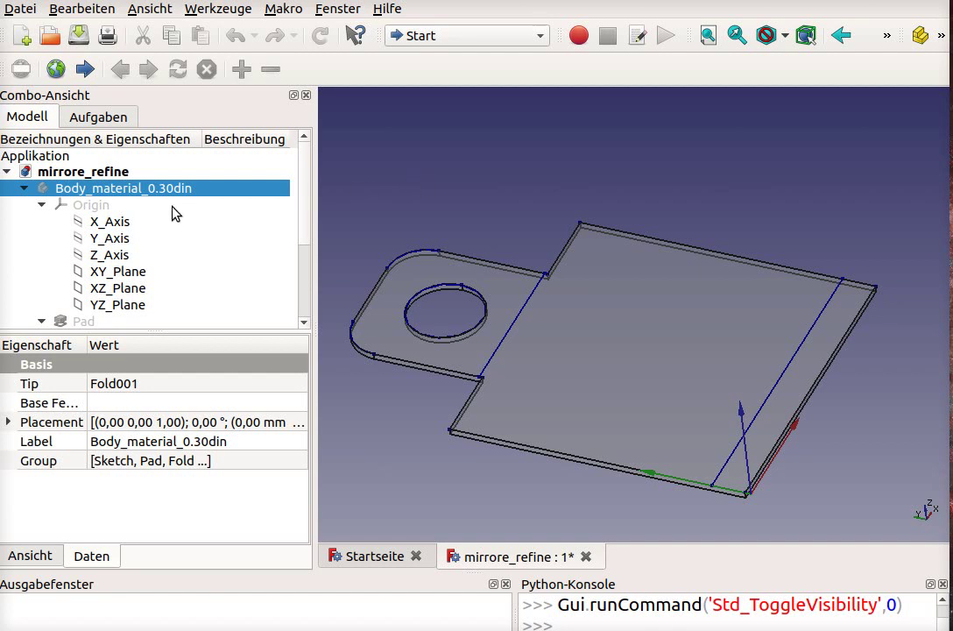
scroll(184, 245, down, 2)
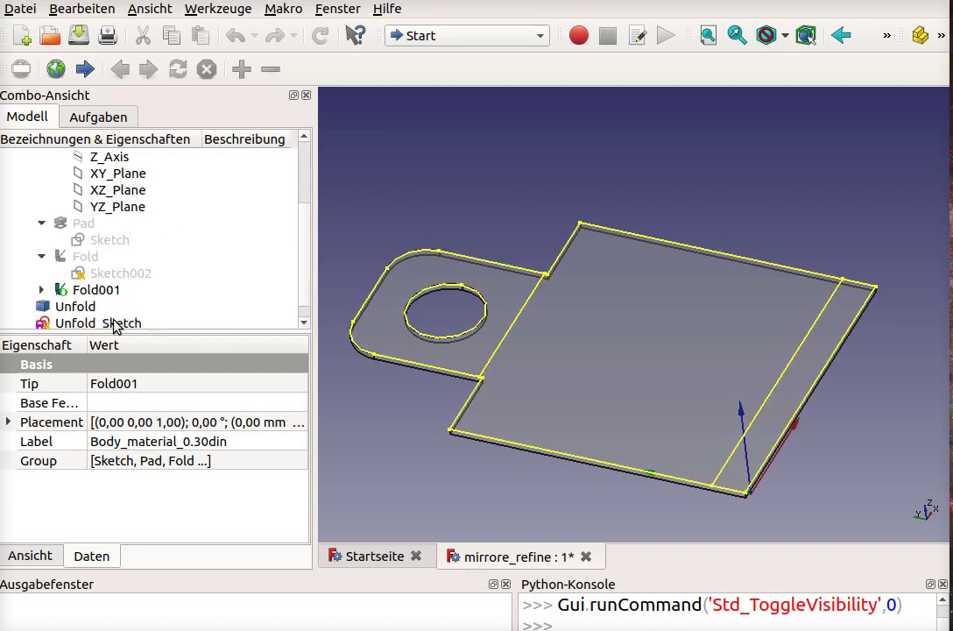
Step: Show the Body_material_0.30din body again
scroll(131, 210, up, 2)
click(123, 187)
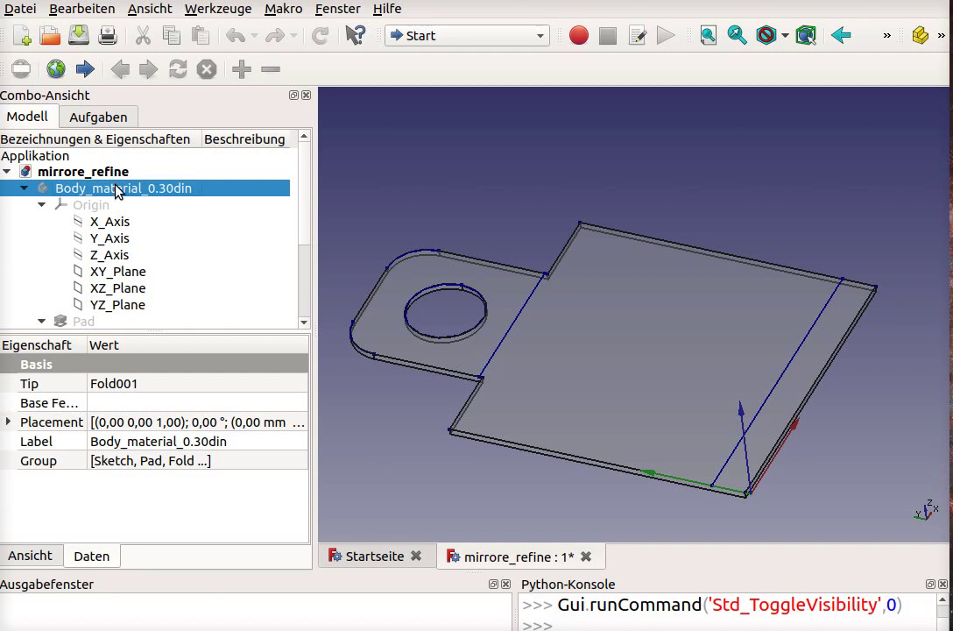
key(space)
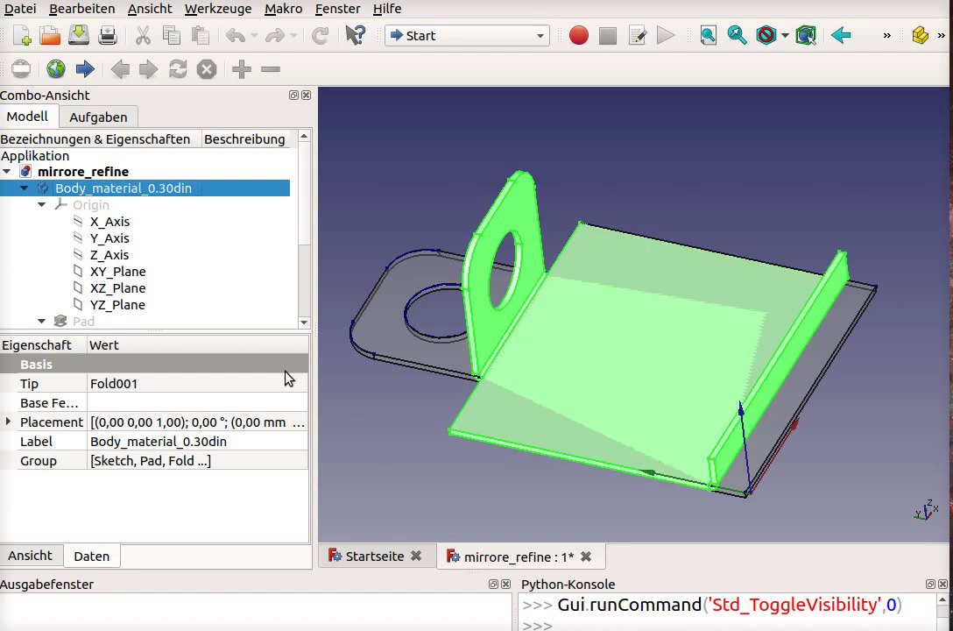
scroll(192, 292, down, 1)
scroll(195, 300, down, 1)
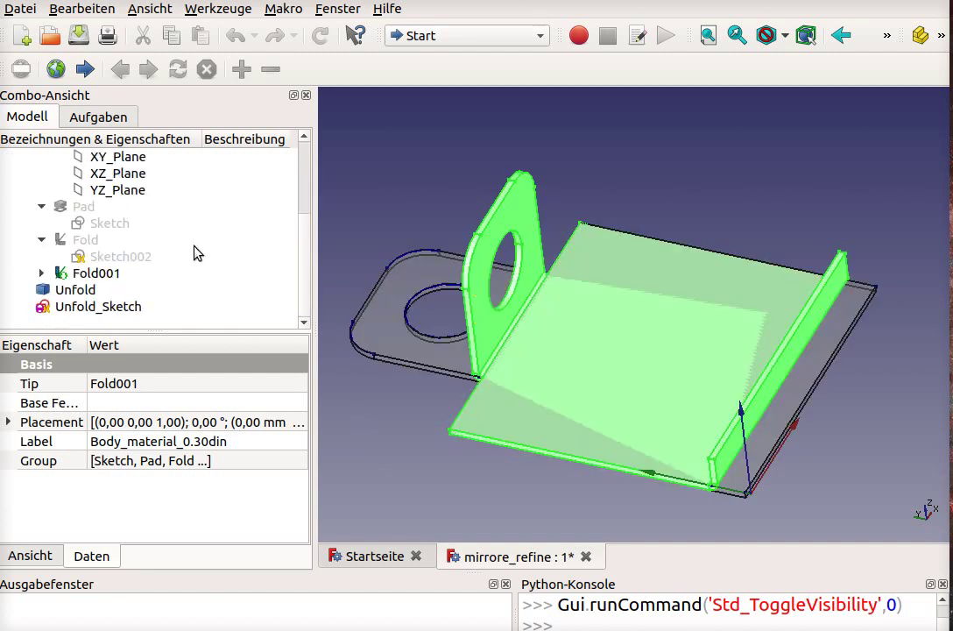
Step: Delete Unfold_Sketch and the Unfold object from the tree
click(136, 306)
right_click(137, 309)
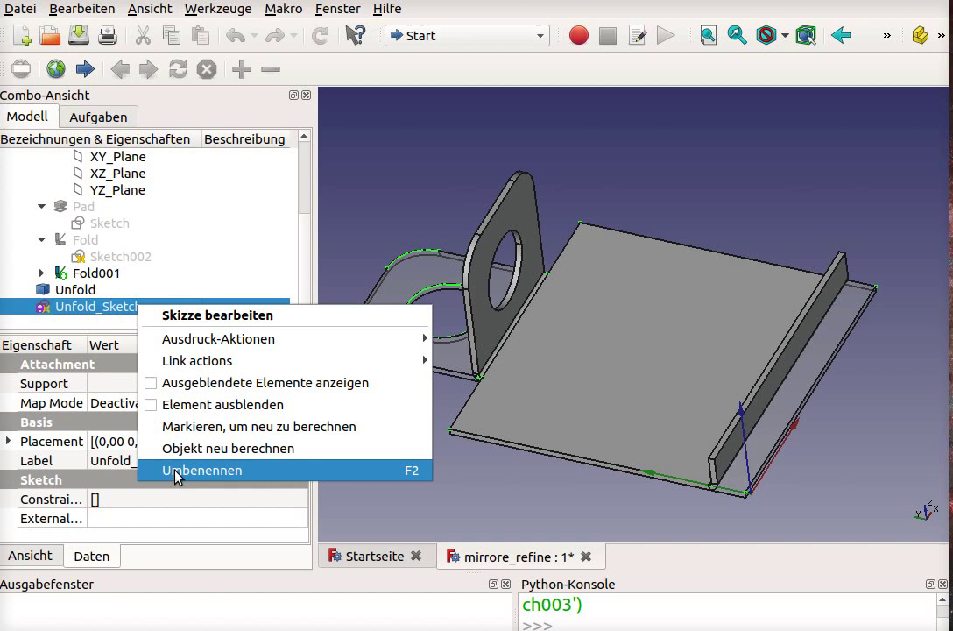
click(229, 383)
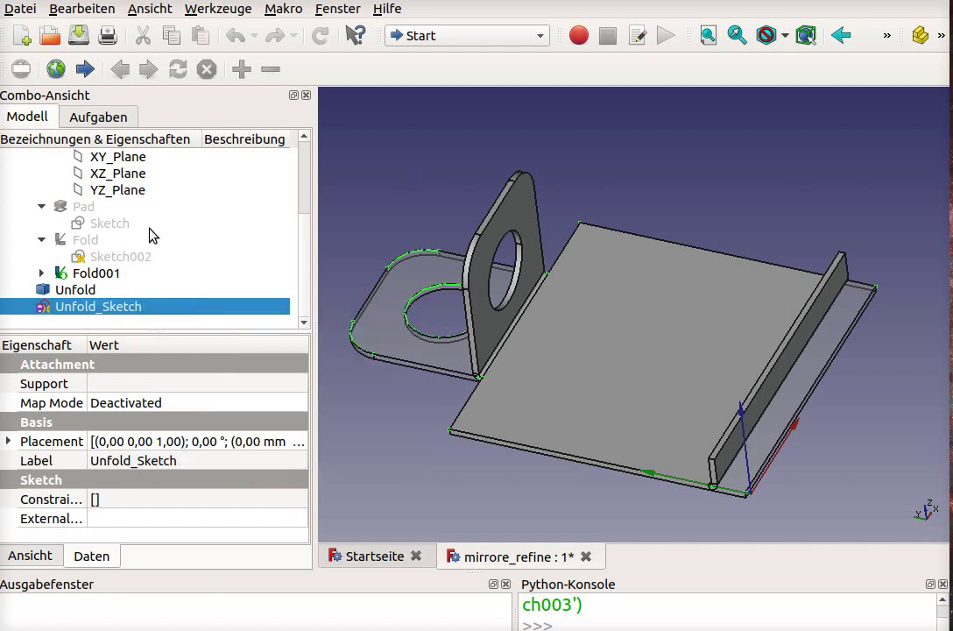
key(Delete)
click(93, 307)
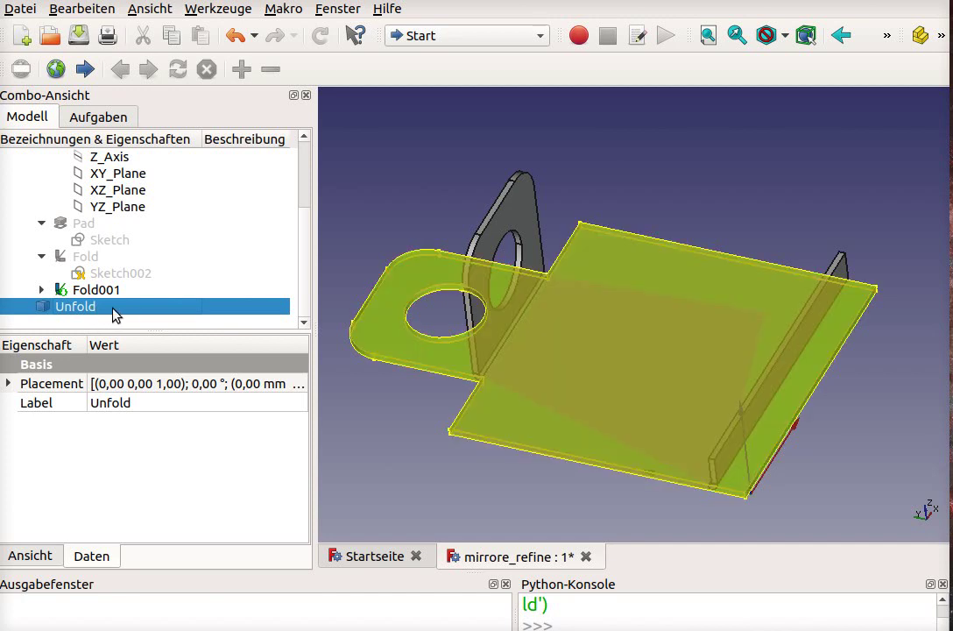
key(Delete)
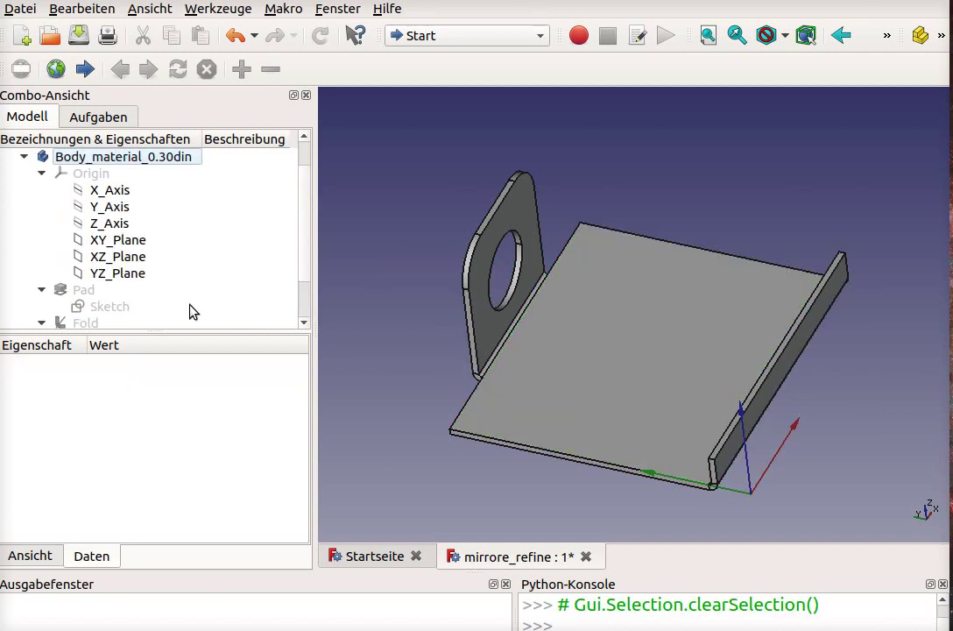
Step: Delete the Fold001 and Fold features
click(91, 309)
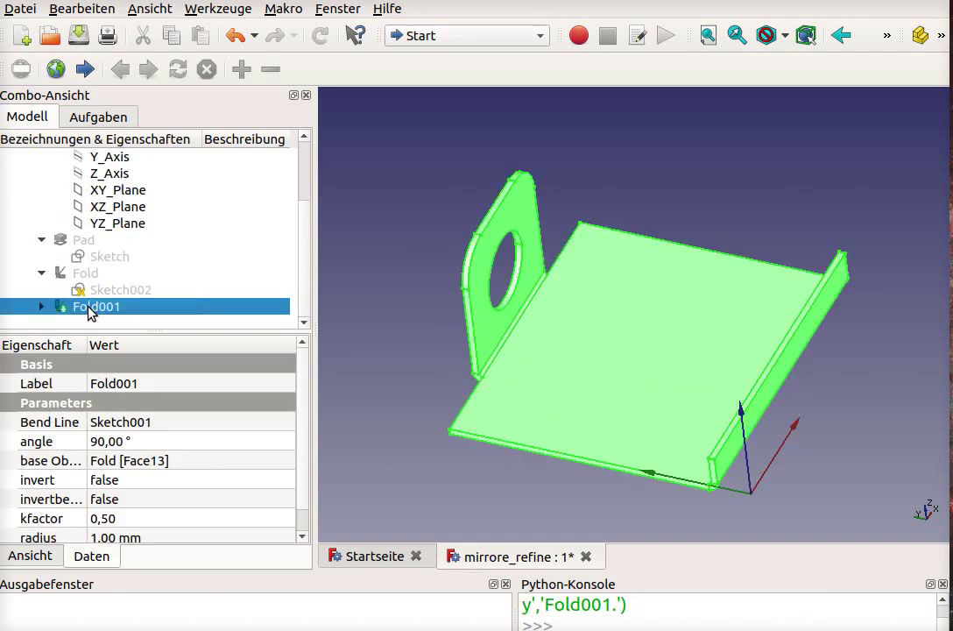
key(Delete)
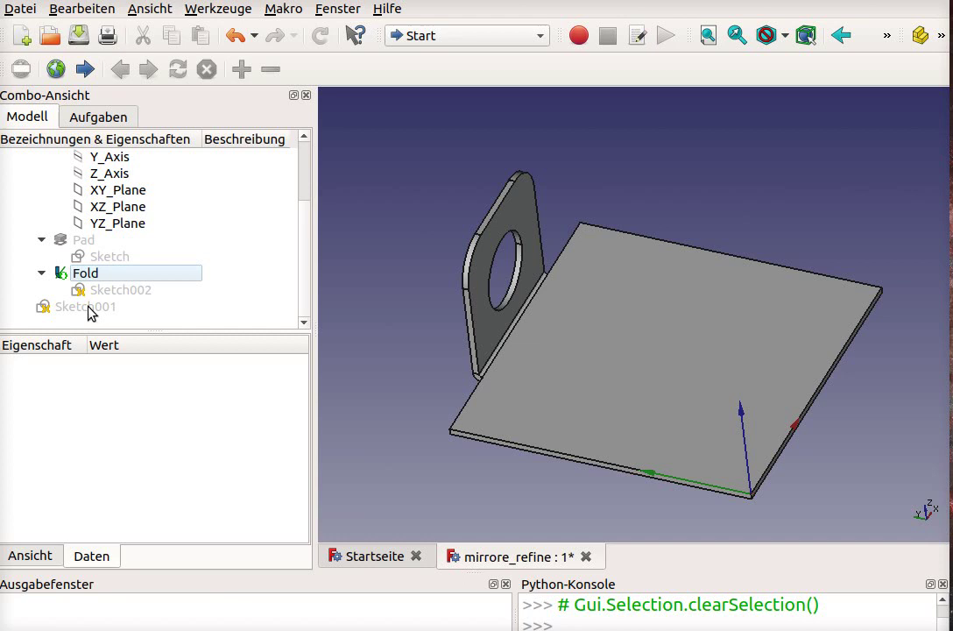
click(89, 279)
key(Delete)
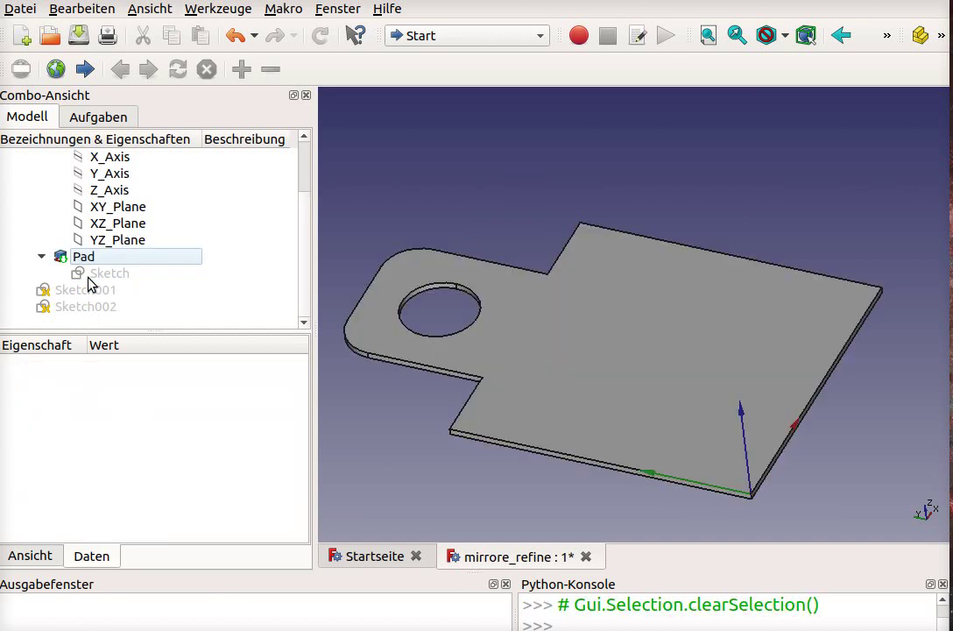
scroll(132, 307, up, 1)
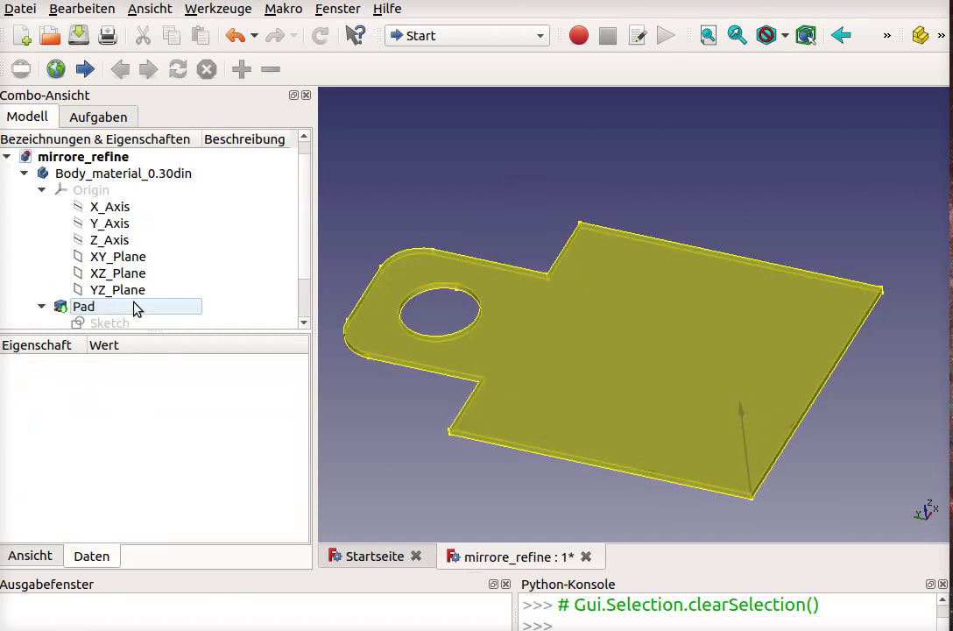
scroll(136, 309, down, 1)
Step: Show the two bend-line sketches, then delete Sketch002 and Sketch001
click(96, 296)
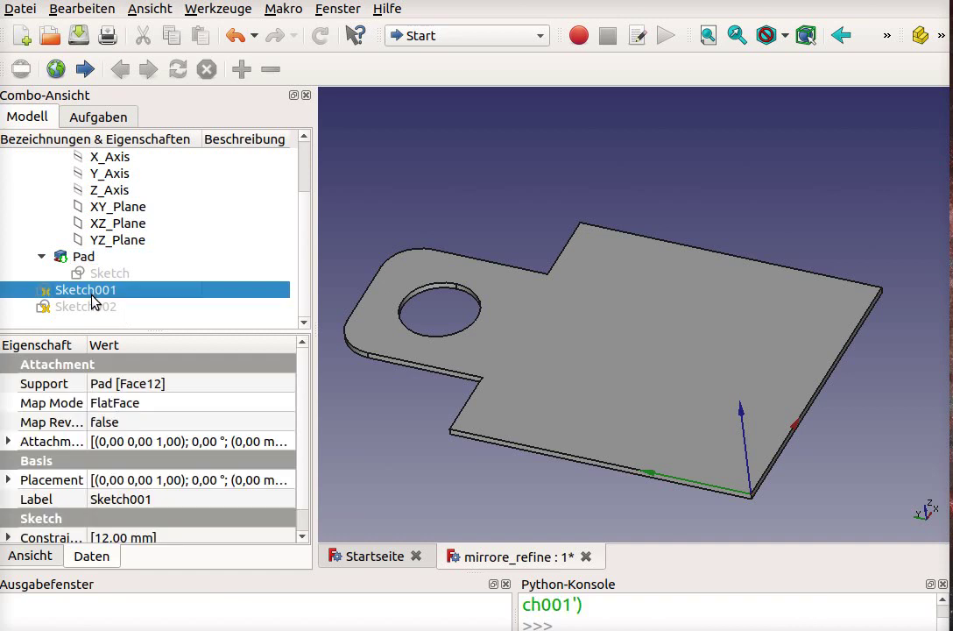
key(space)
click(77, 307)
key(space)
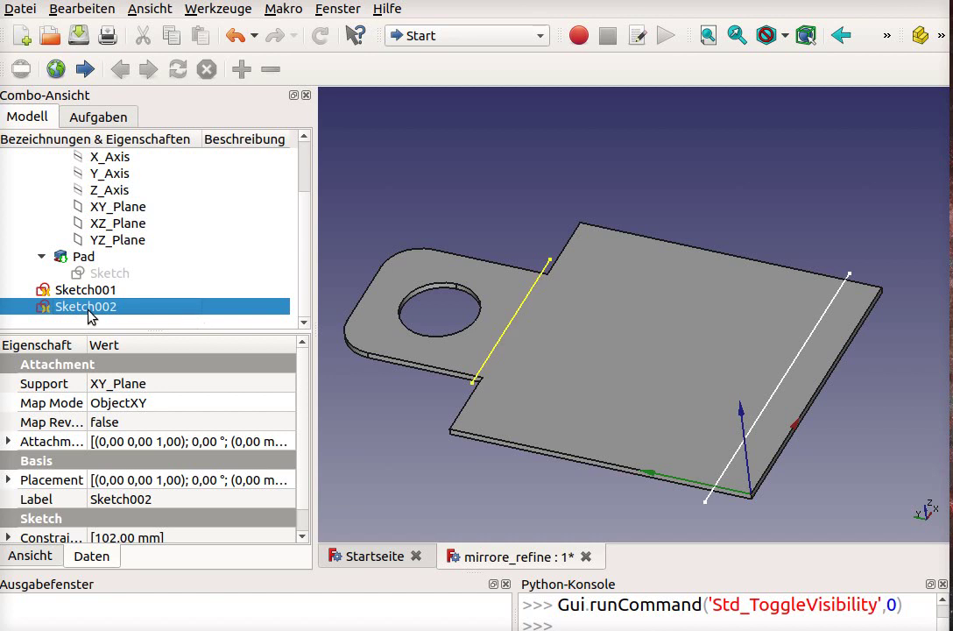
key(Delete)
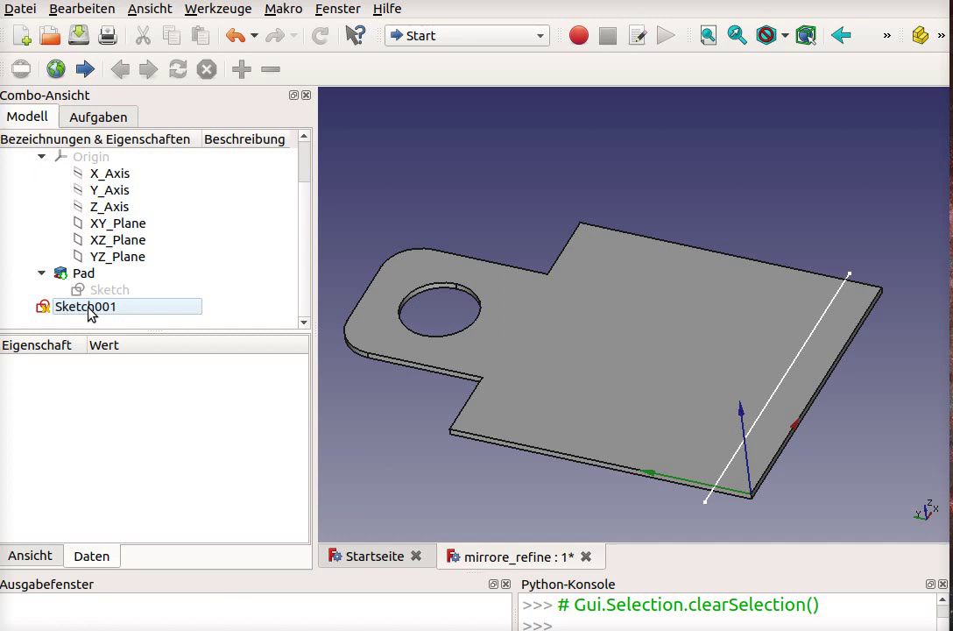
click(58, 306)
key(Delete)
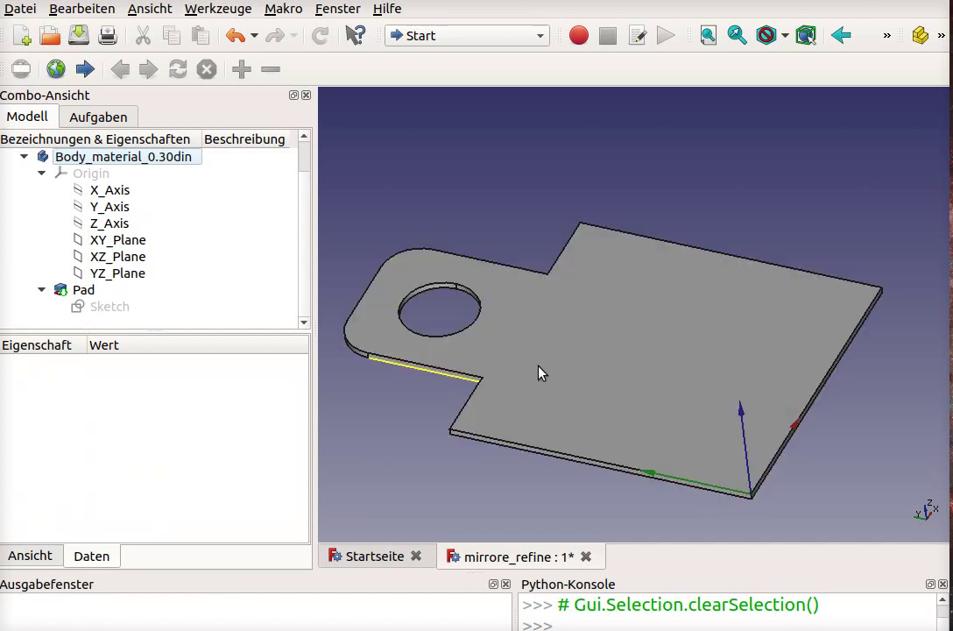
mouse_move(591, 433)
middle_down()
mouse_move(523, 402)
mouse_move(549, 396)
mouse_move(557, 426)
mouse_move(562, 410)
mouse_move(760, 524)
middle_up()
scroll(760, 524, up, 2)
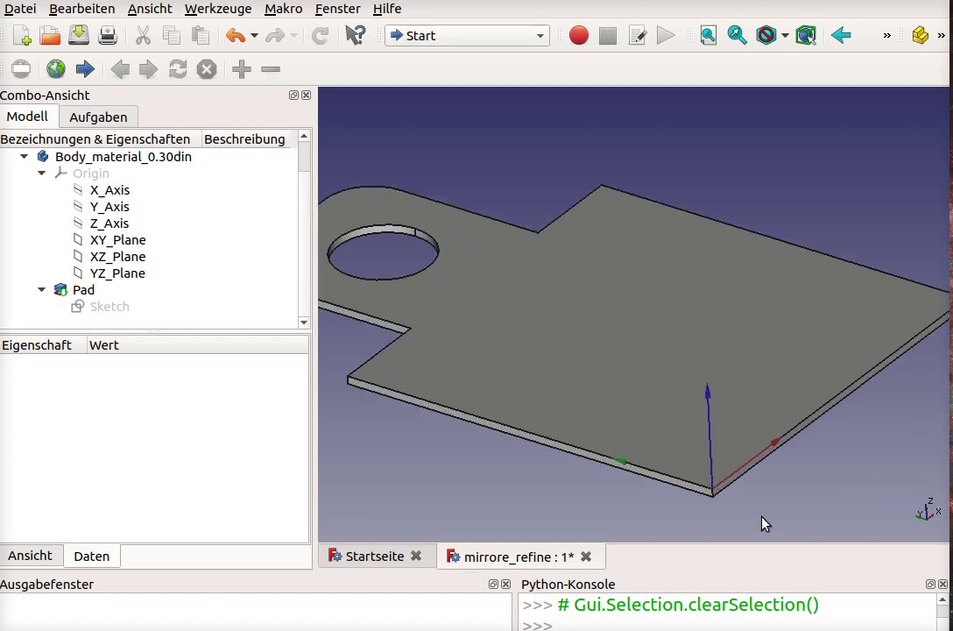
scroll(761, 524, up, 2)
scroll(762, 524, up, 1)
scroll(762, 523, down, 1)
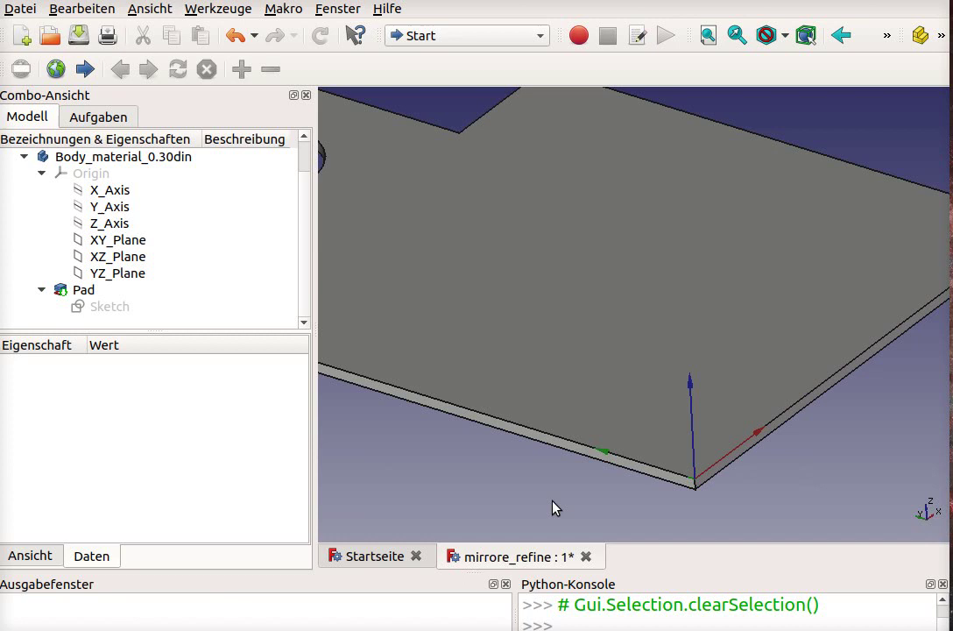
scroll(574, 513, down, 1)
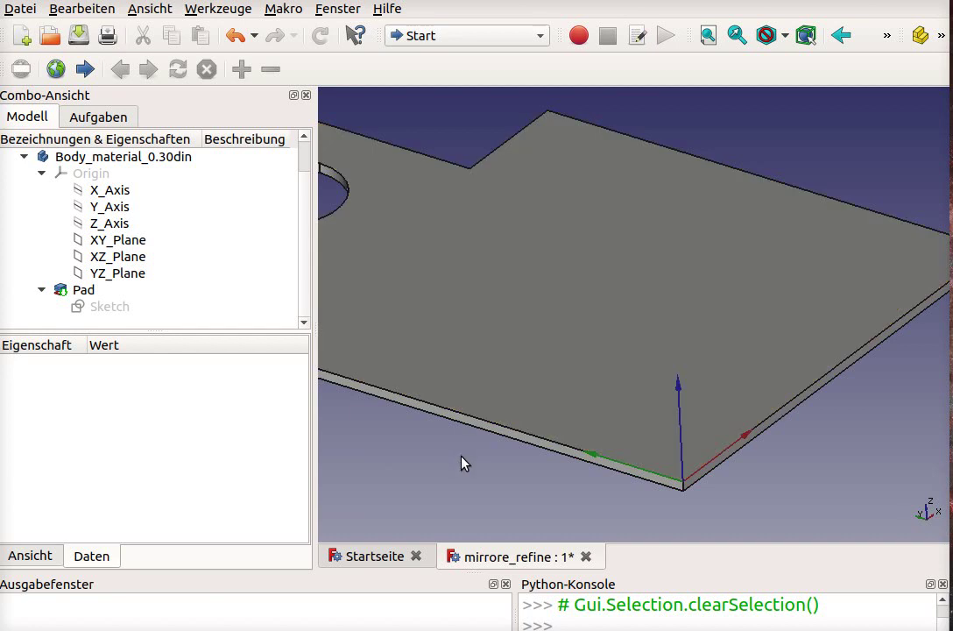
scroll(463, 461, down, 2)
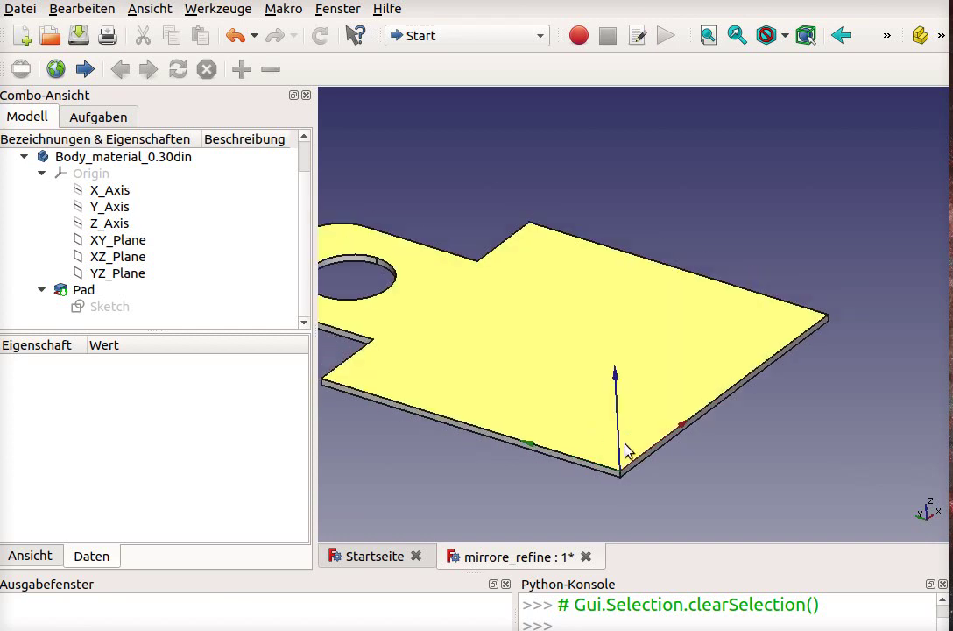
scroll(628, 453, down, 2)
scroll(399, 393, up, 1)
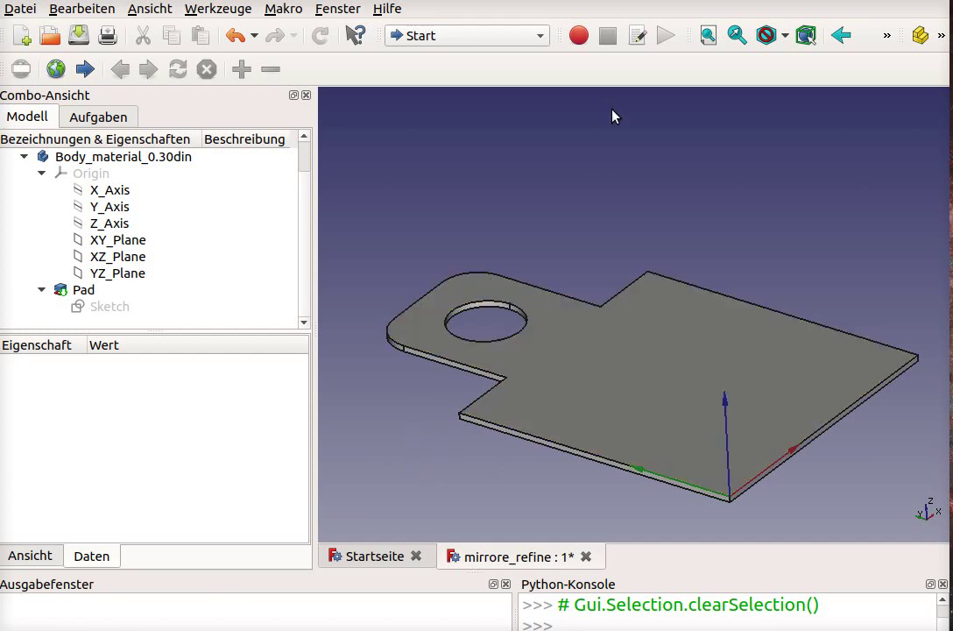
Step: In the Sketcher workbench, start a new sketch attached flat on the plate's top face
click(502, 37)
click(454, 403)
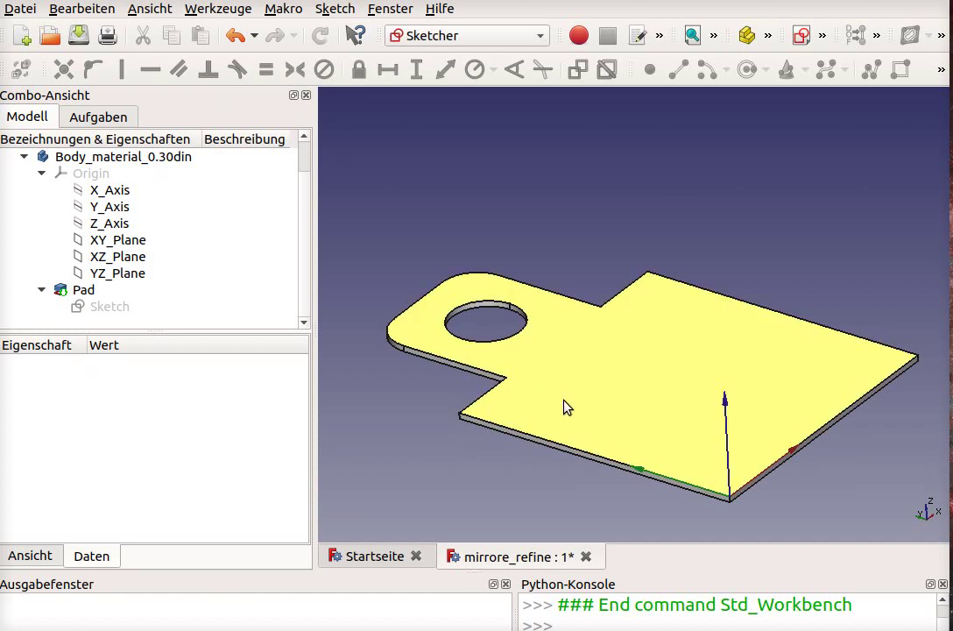
click(567, 406)
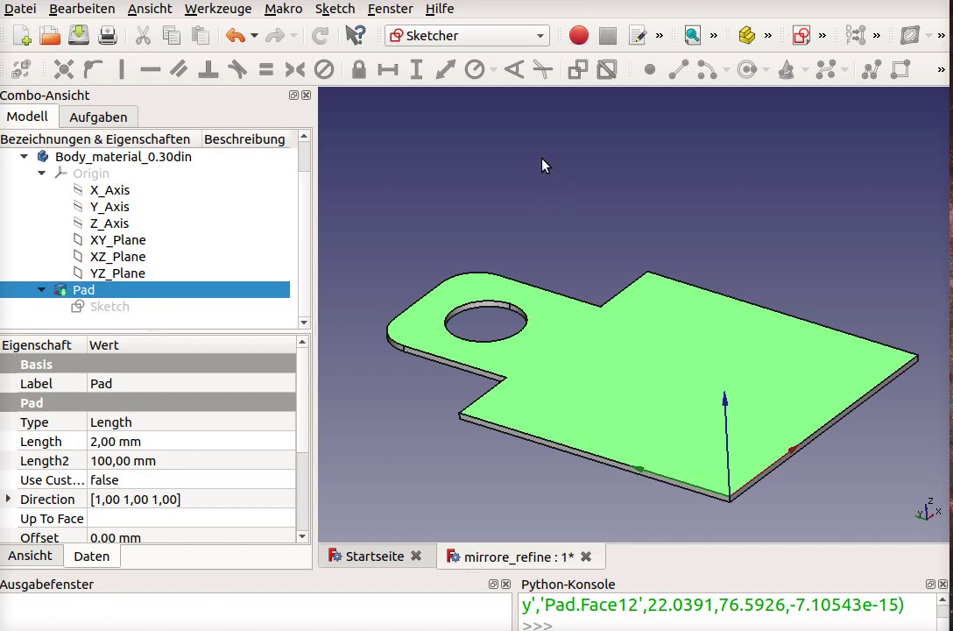
click(802, 40)
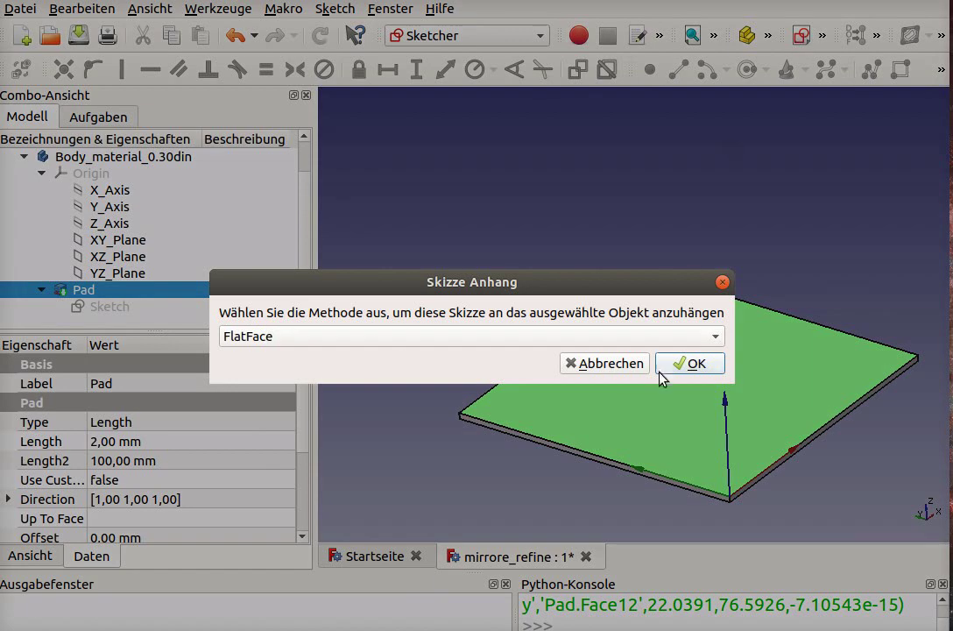
click(672, 363)
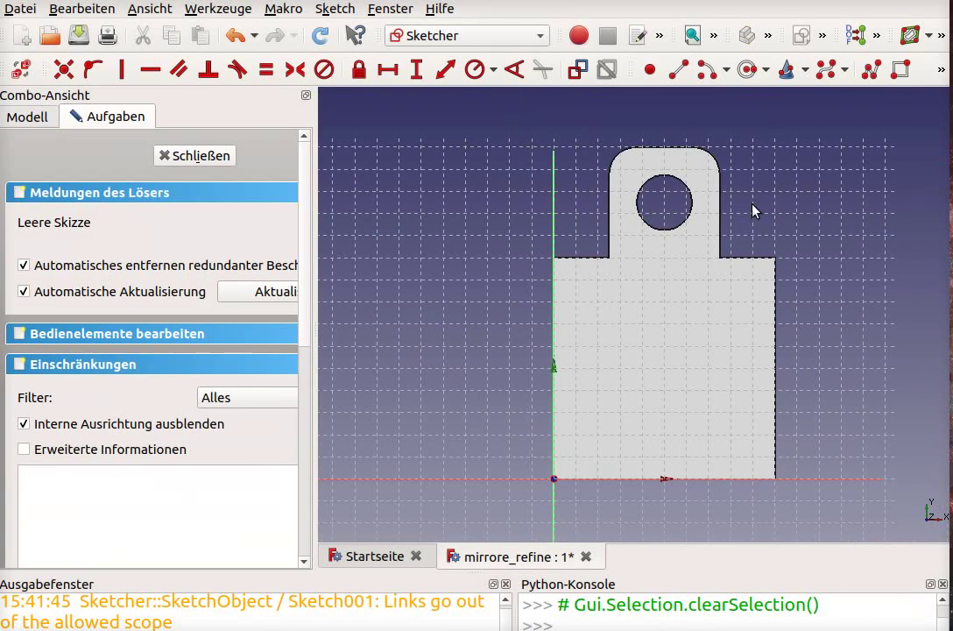
scroll(753, 210, up, 2)
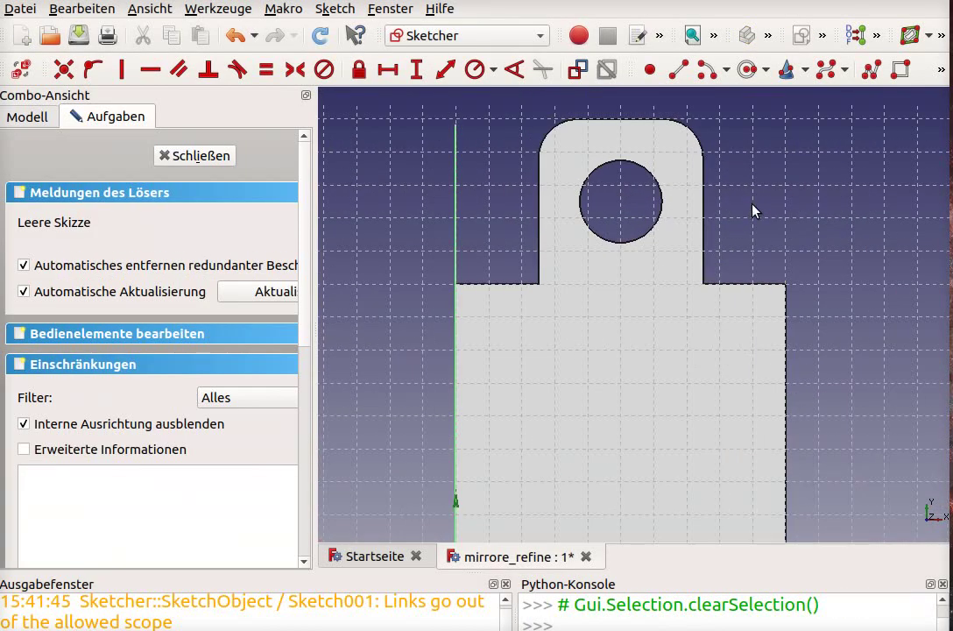
Step: Draw a horizontal bend line 104 mm above the horizontal axis and close the sketch
click(677, 69)
click(526, 264)
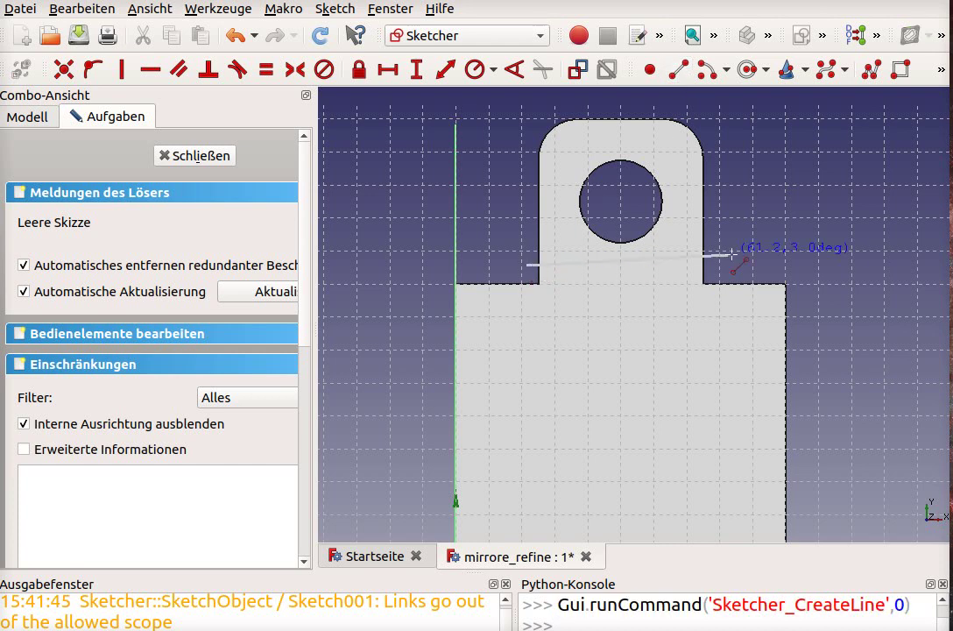
click(743, 265)
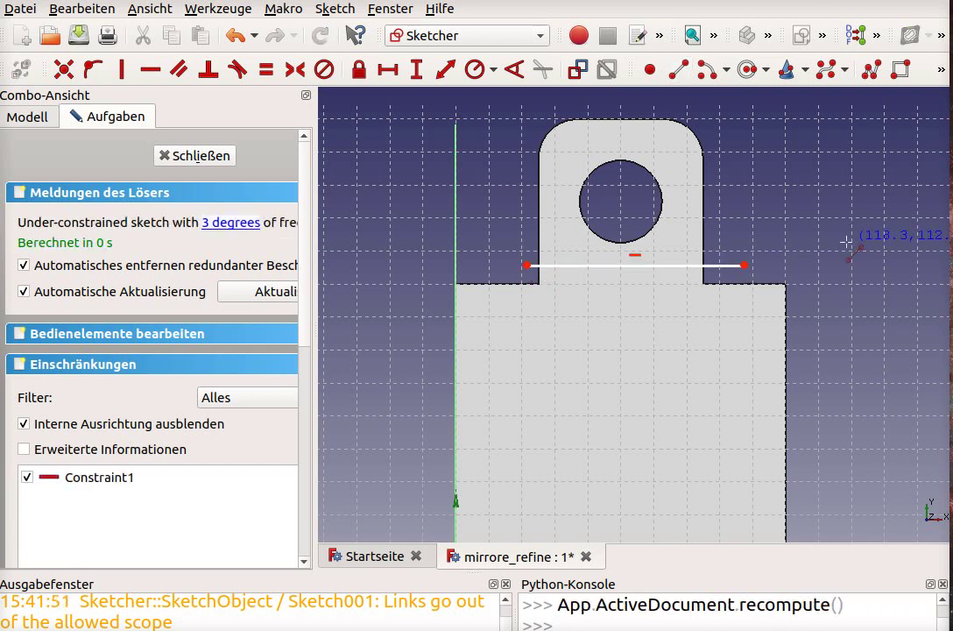
right_click(846, 244)
click(526, 265)
scroll(528, 270, down, 3)
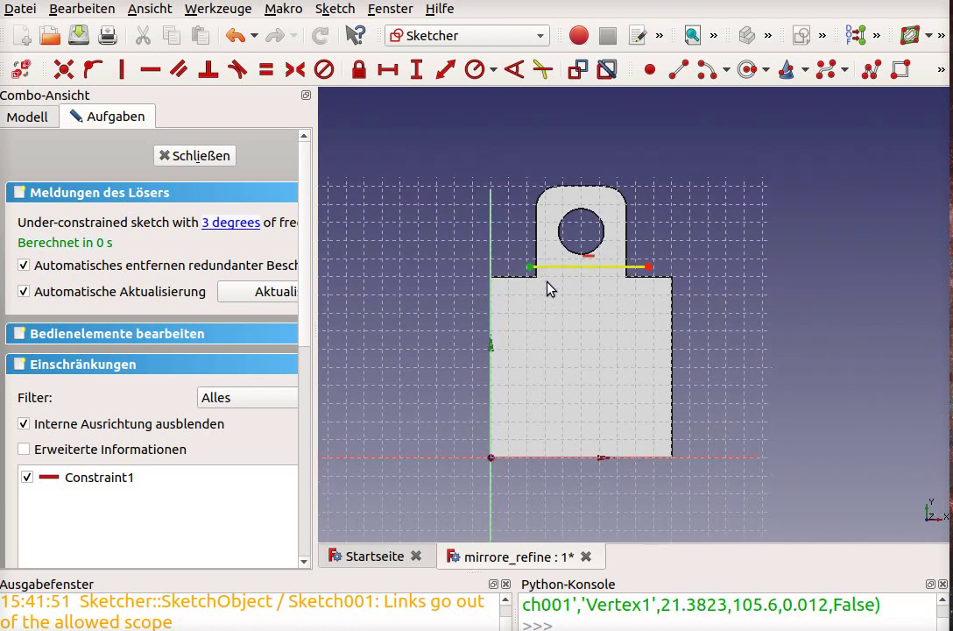
click(420, 457)
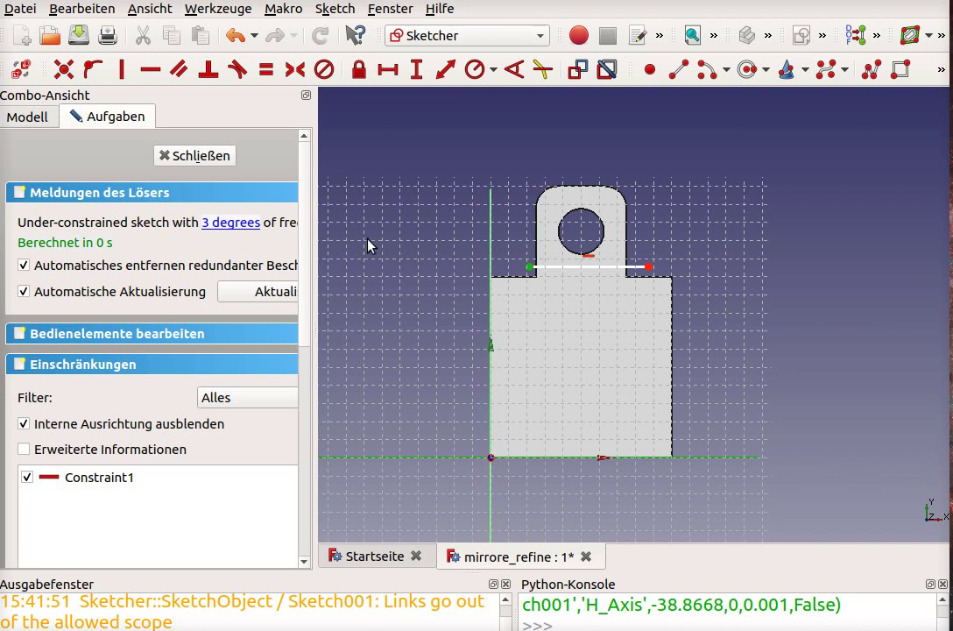
click(416, 70)
text(1)
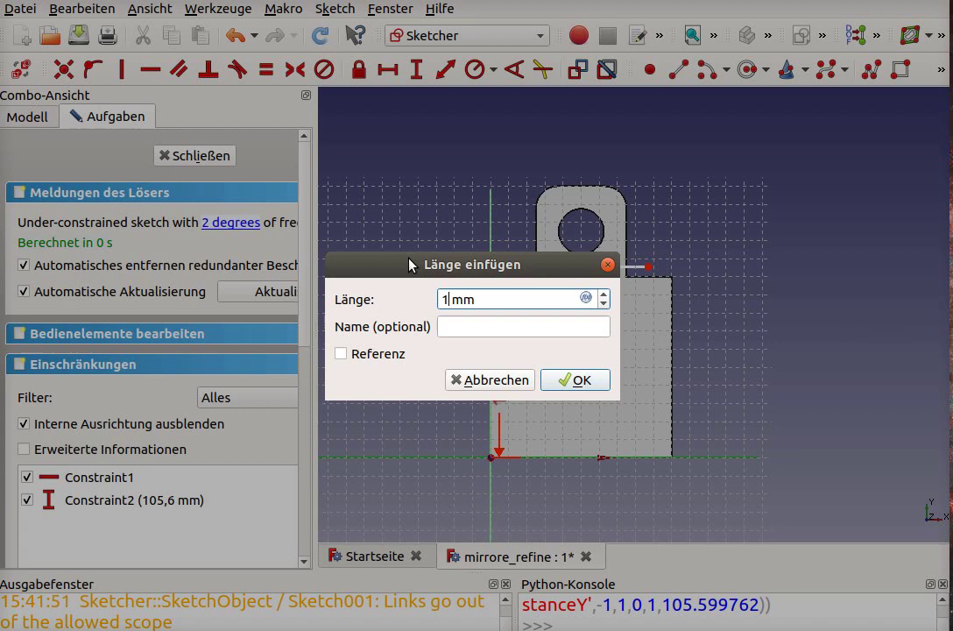
text(04)
key(Return)
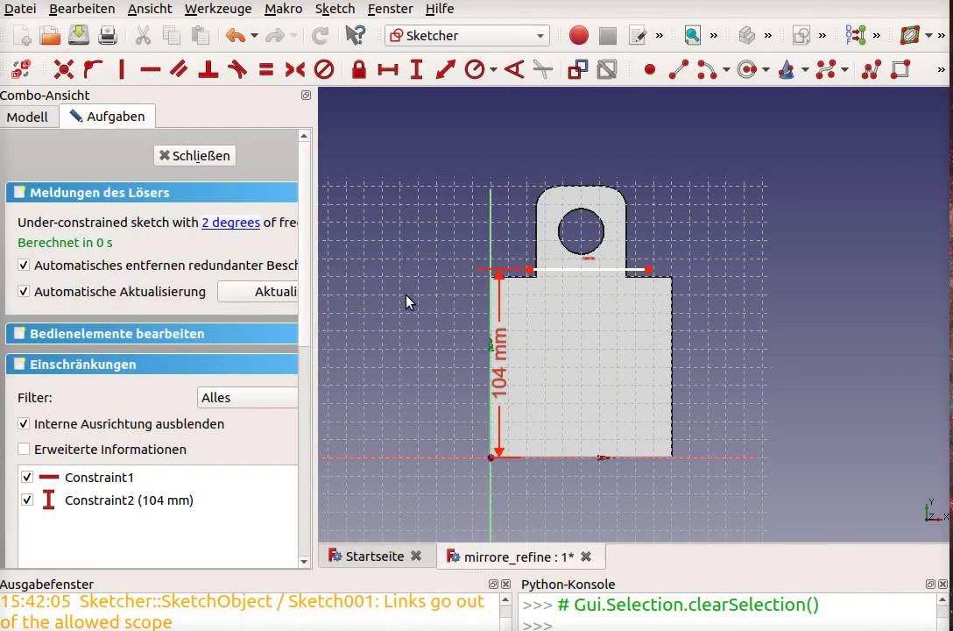
scroll(405, 319, up, 2)
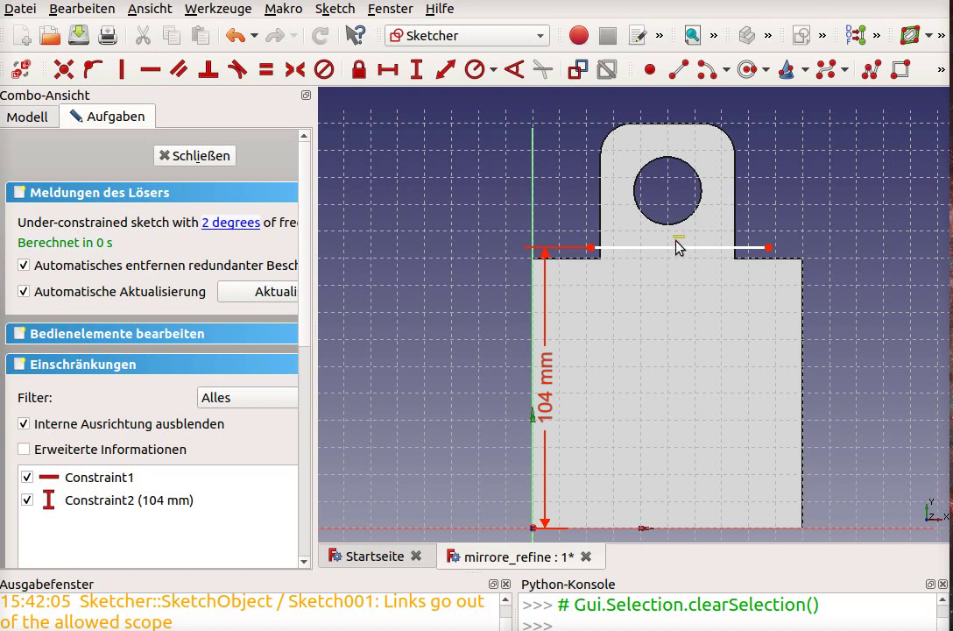
click(197, 156)
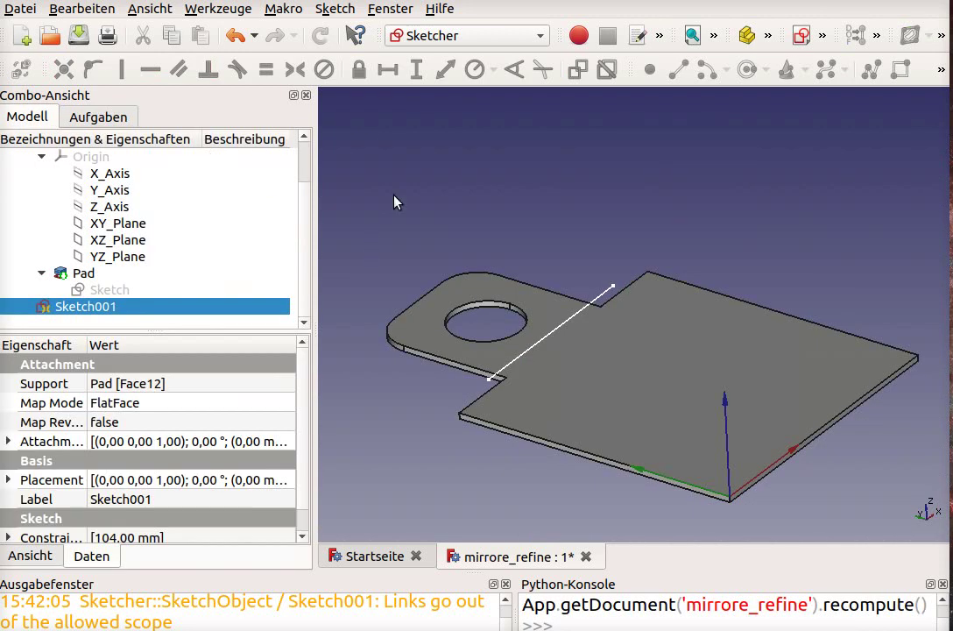
Step: In Sheet Metal, try Fold Wall with the top face and Sketch001 line; dismiss the active-body error
click(461, 36)
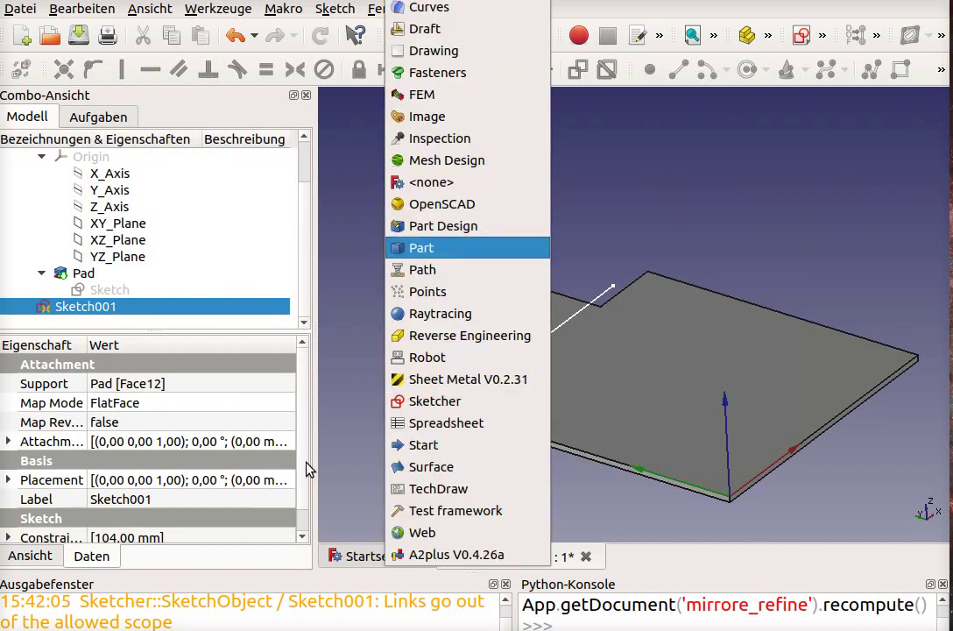
click(432, 382)
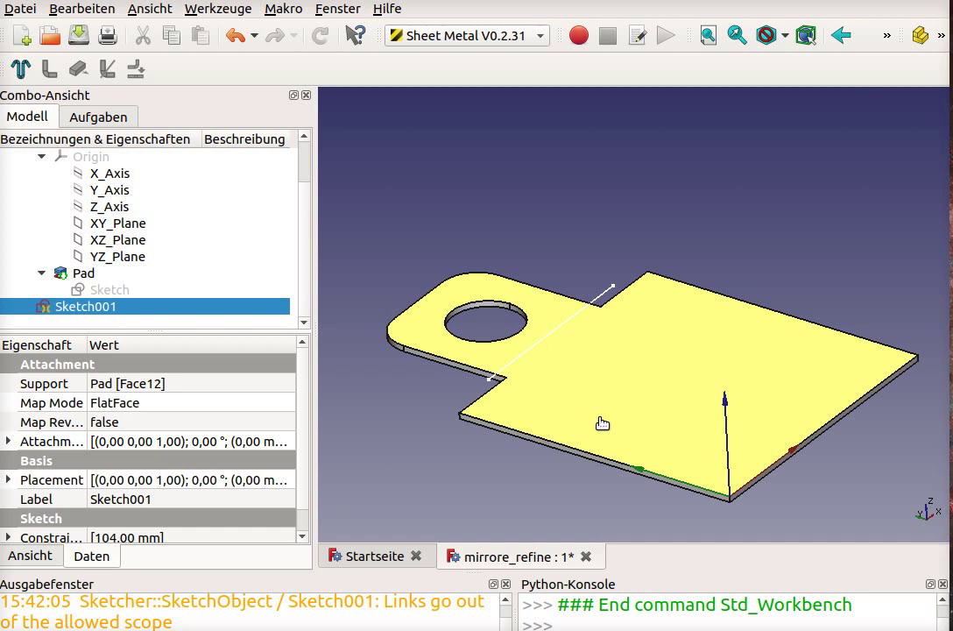
click(600, 419)
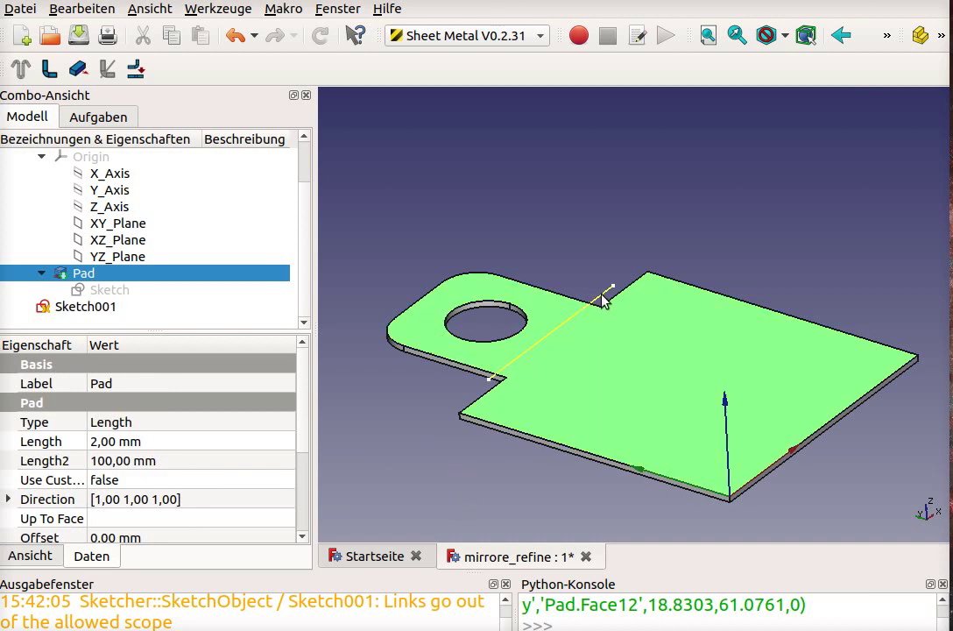
ctrl+click(603, 296)
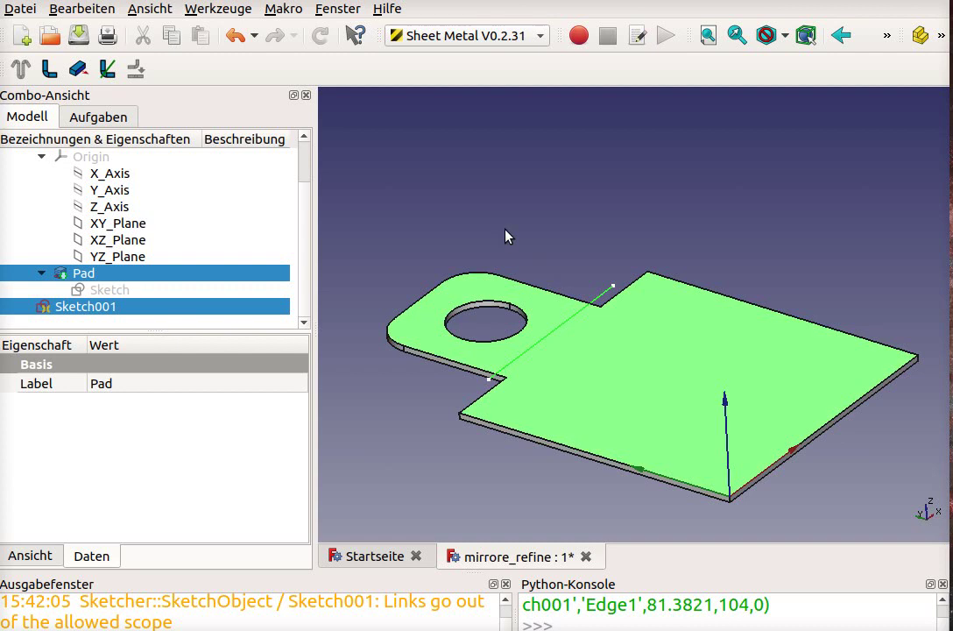
click(107, 69)
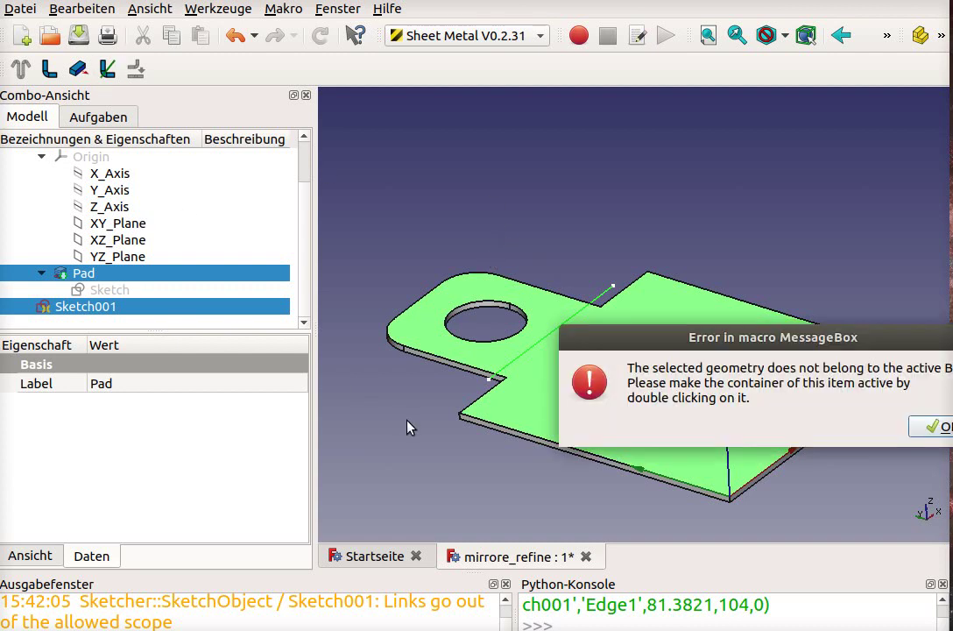
click(931, 428)
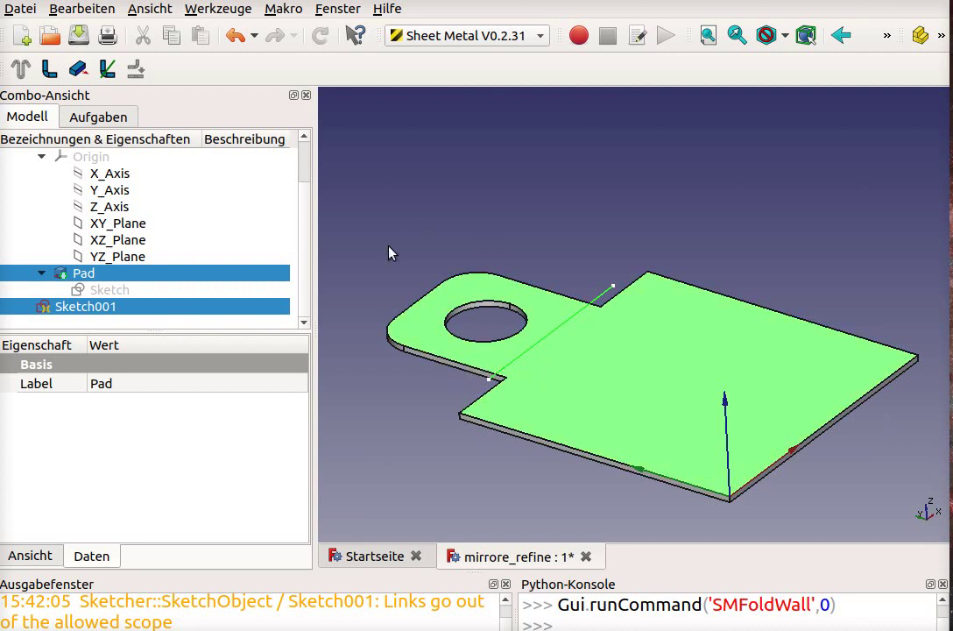
scroll(189, 230, up, 1)
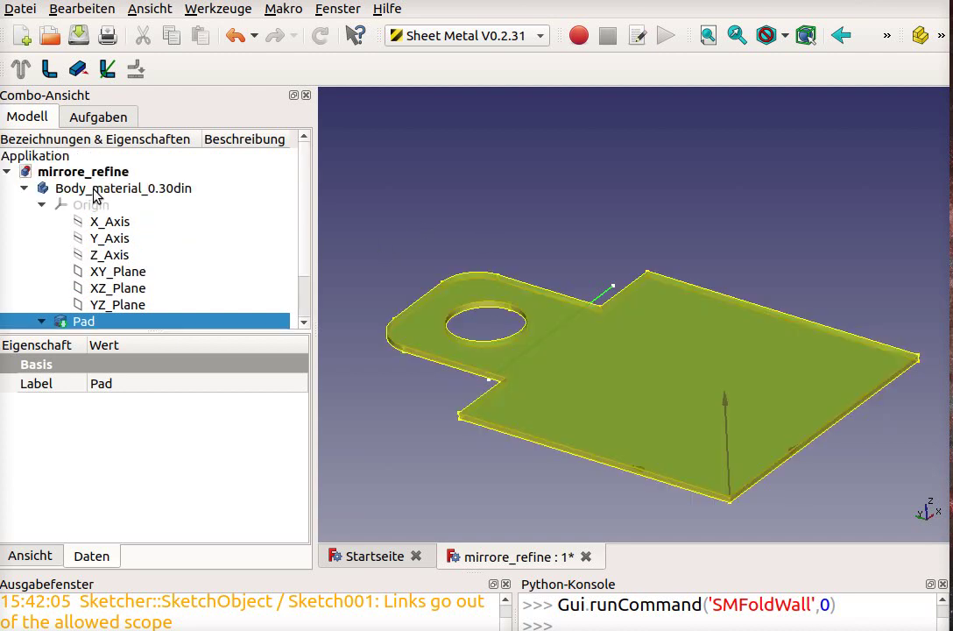
Step: Make Body_material_0.30din active via Aktiven Körper umschalten and reload the Sheet Metal workbench
click(93, 190)
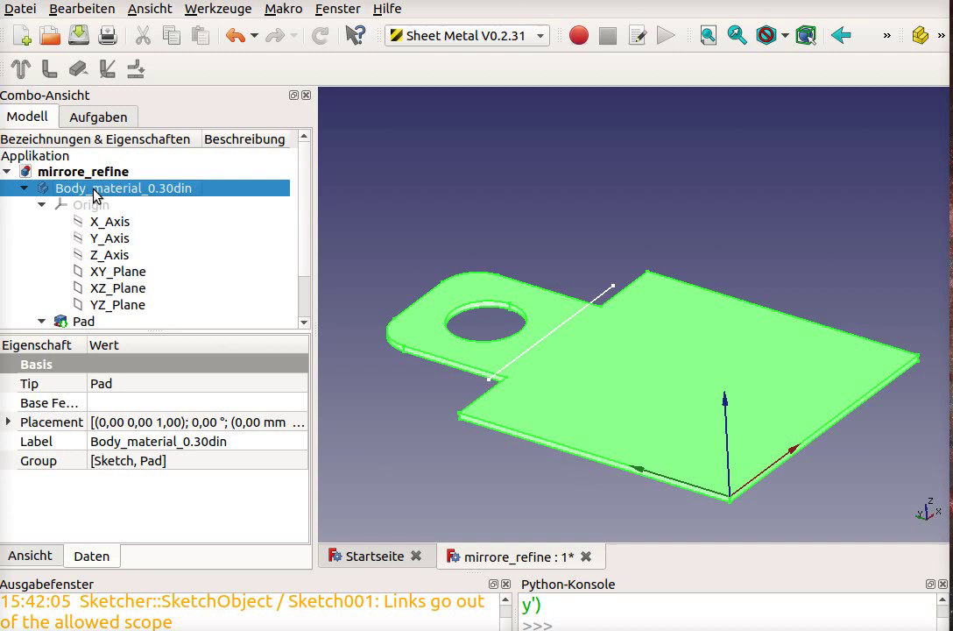
right_click(94, 194)
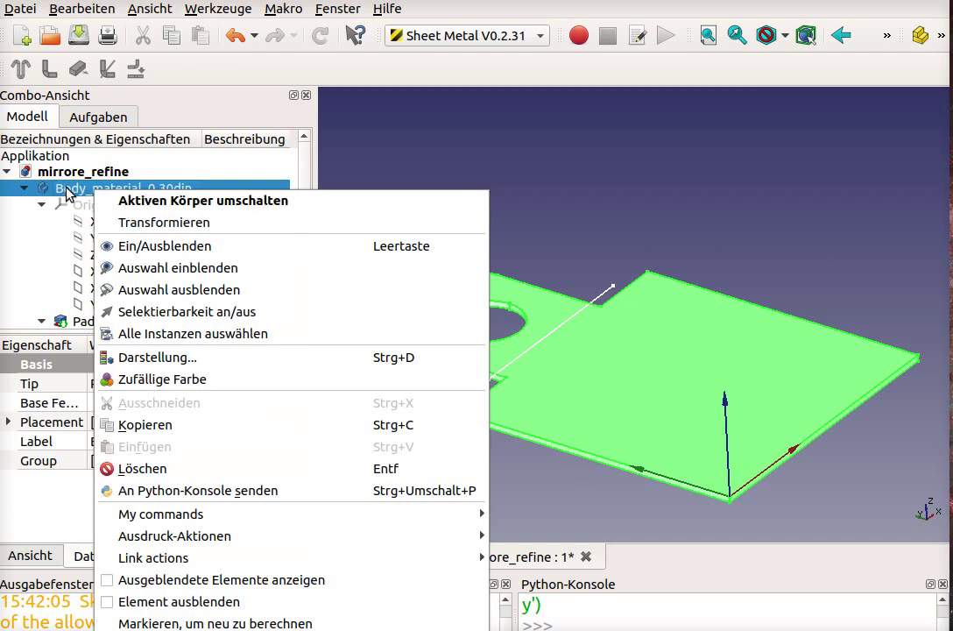
click(143, 205)
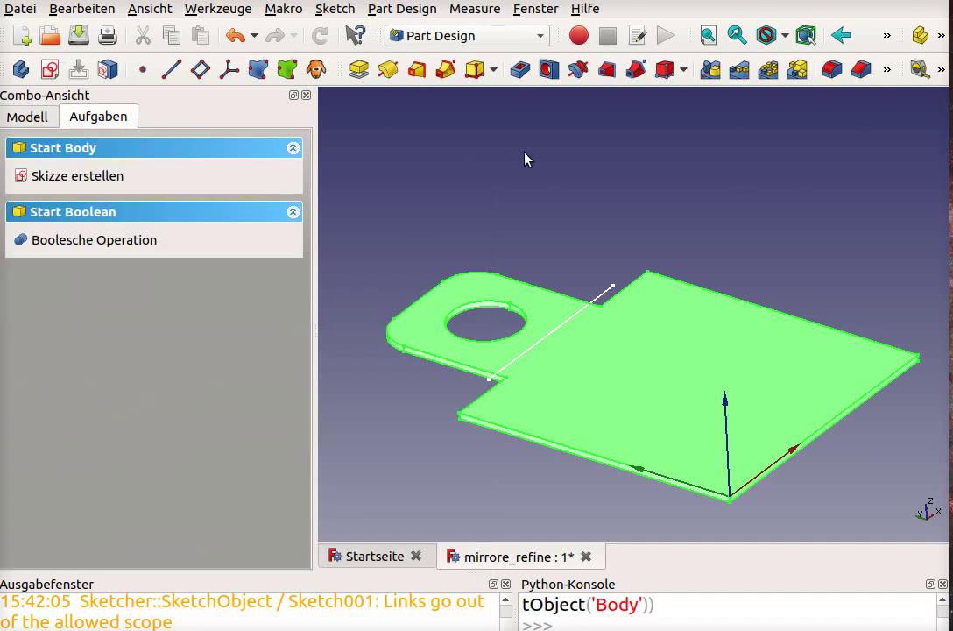
click(513, 36)
click(438, 380)
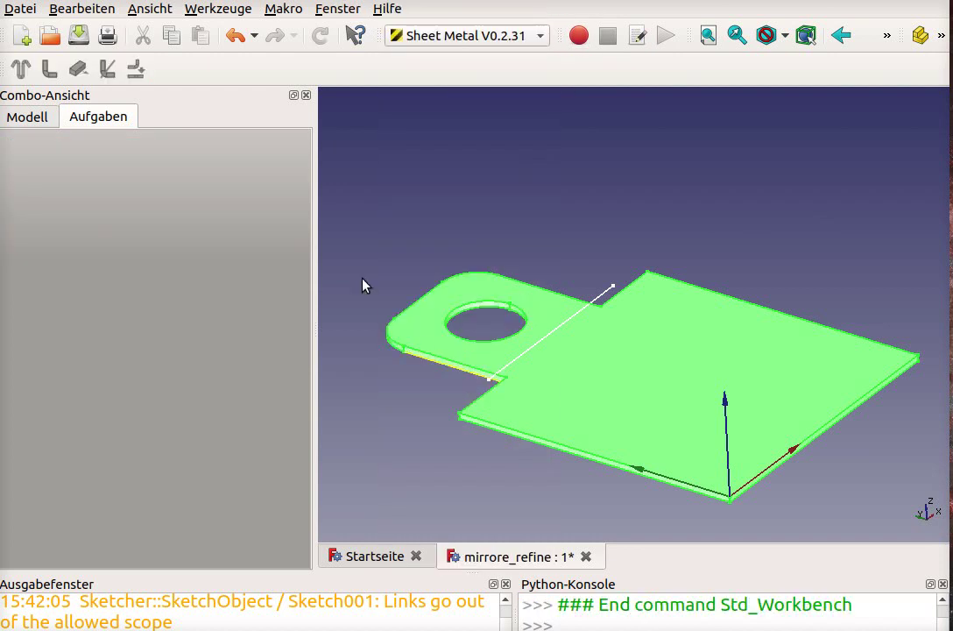
click(29, 116)
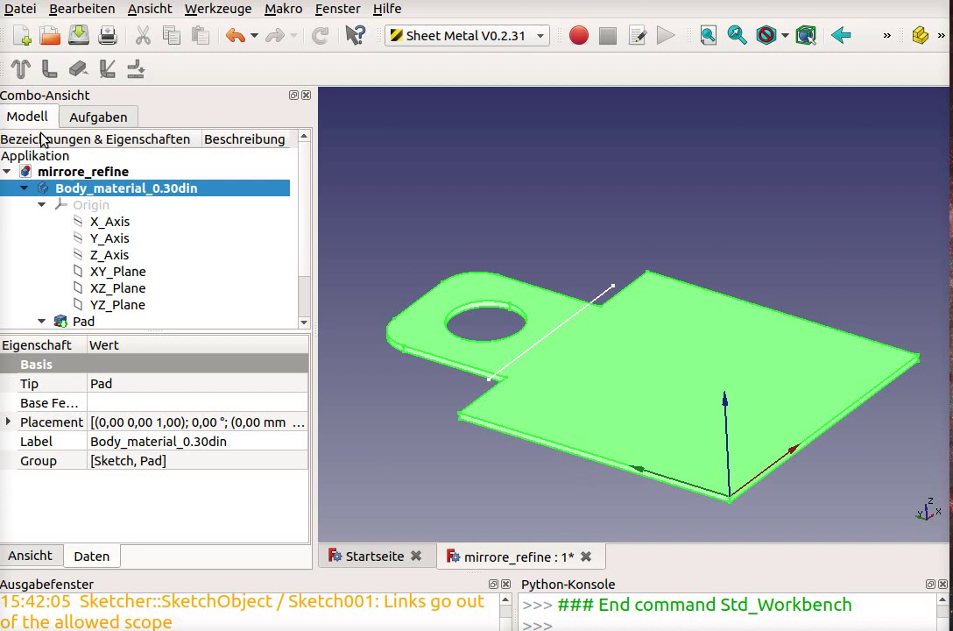
scroll(140, 236, down, 1)
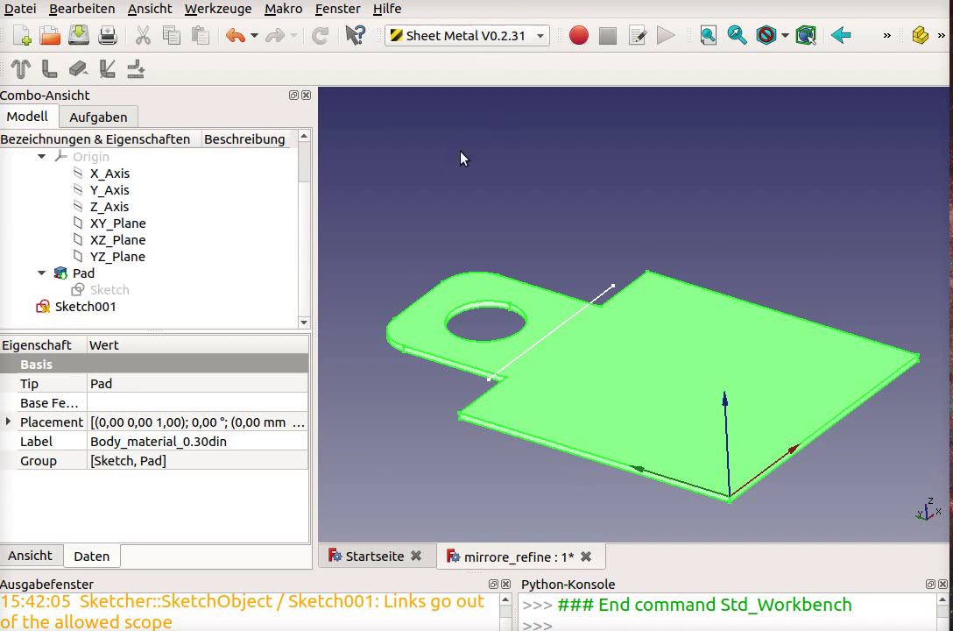
Step: Fold the eyelet tab up 90° along Sketch001's bend line with a 1 mm radius
click(92, 275)
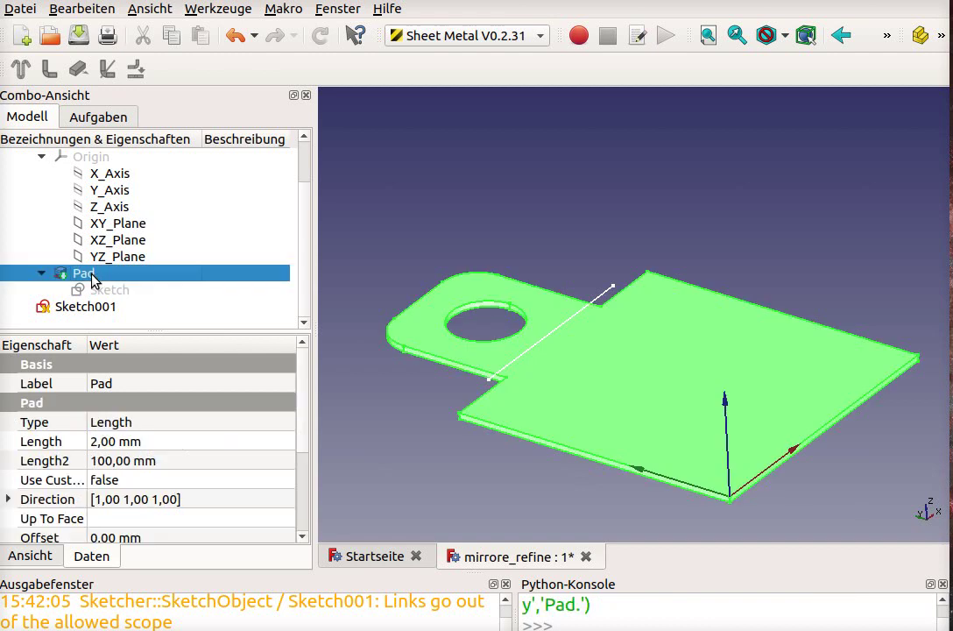
click(398, 420)
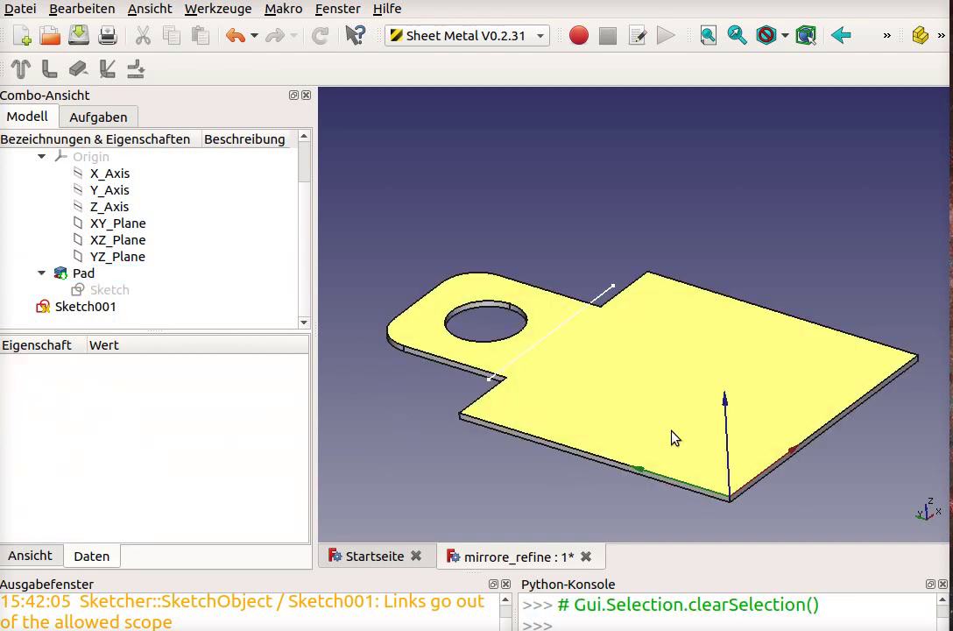
click(672, 438)
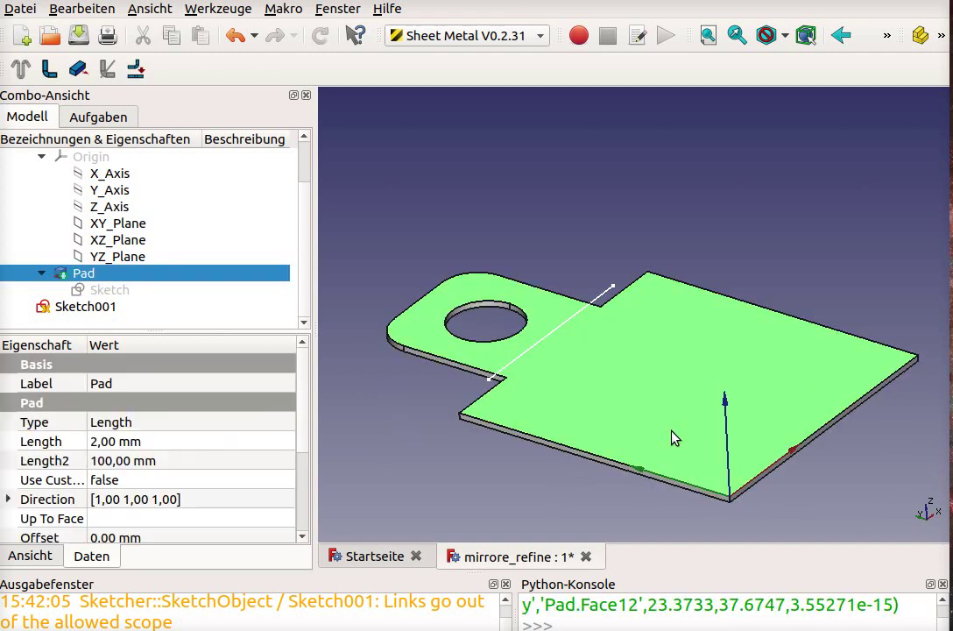
ctrl+click(602, 297)
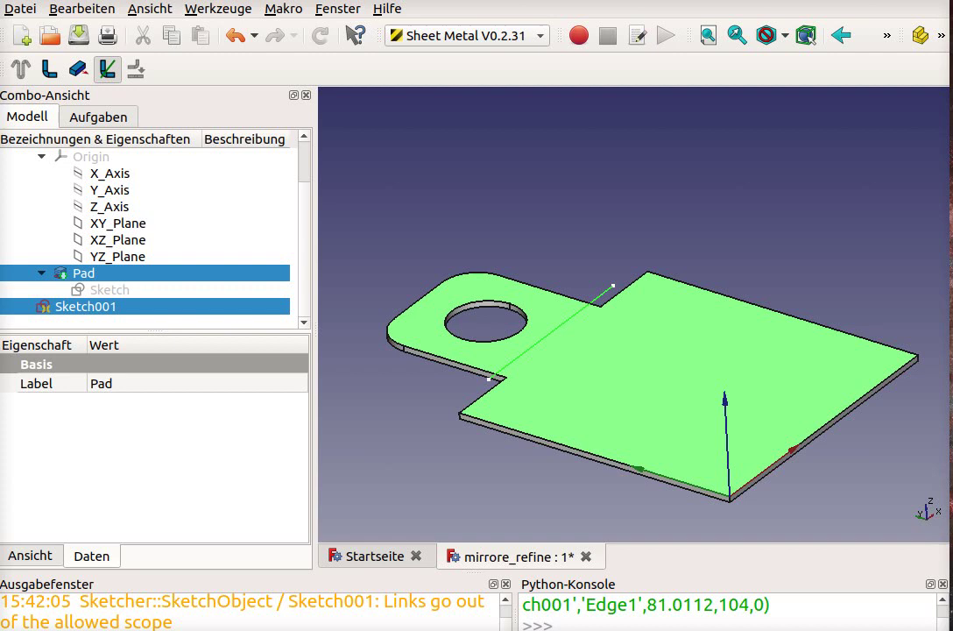
click(108, 68)
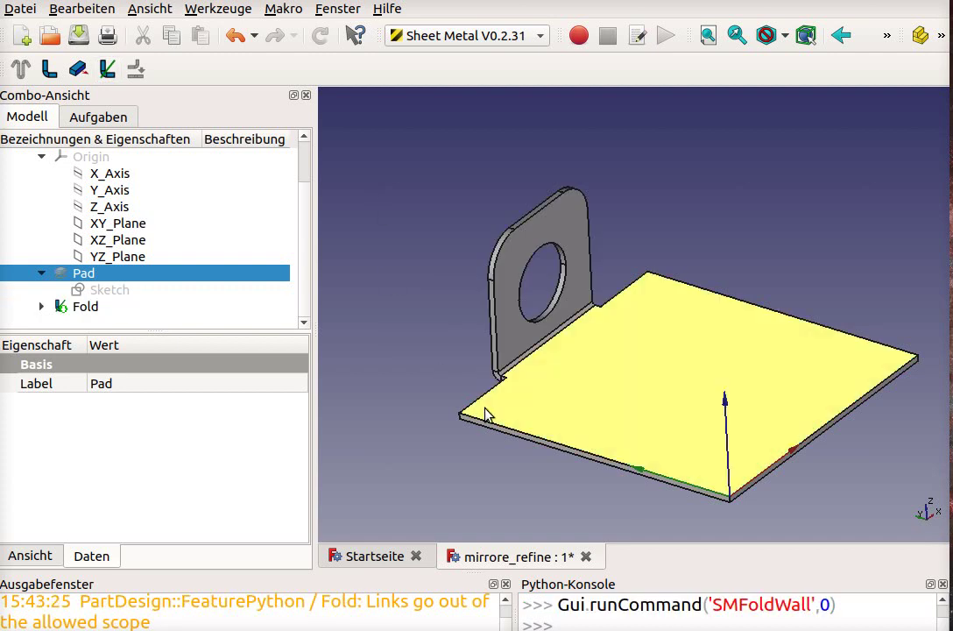
scroll(499, 395, up, 3)
scroll(522, 346, up, 2)
scroll(528, 329, up, 1)
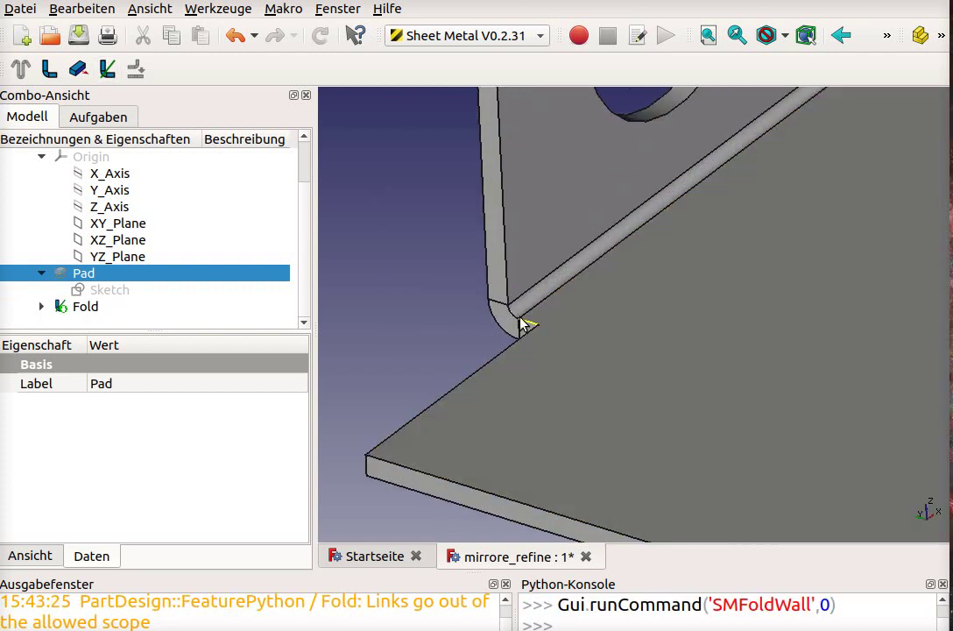
scroll(524, 326, down, 2)
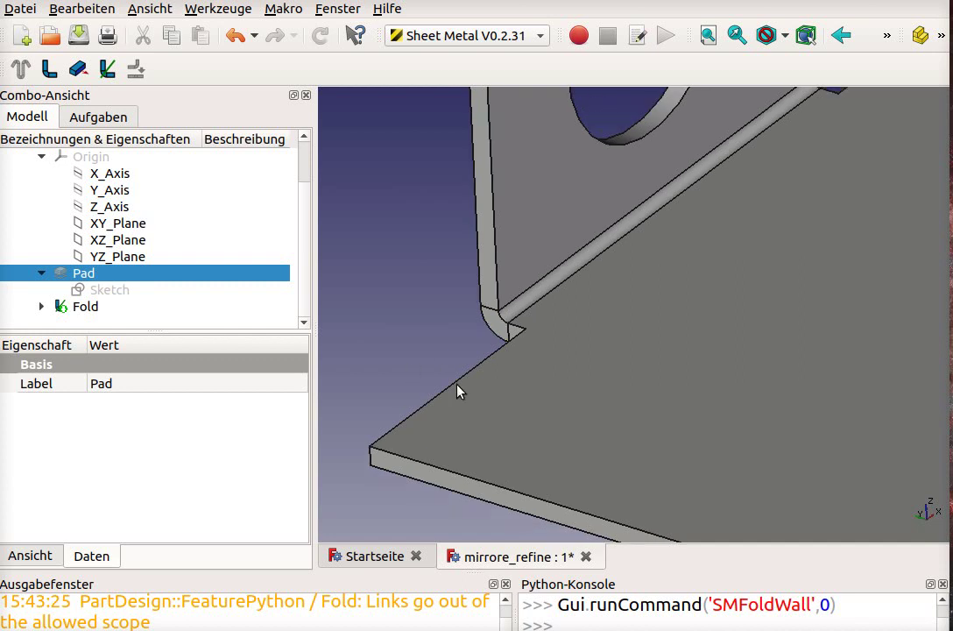
scroll(490, 394, down, 2)
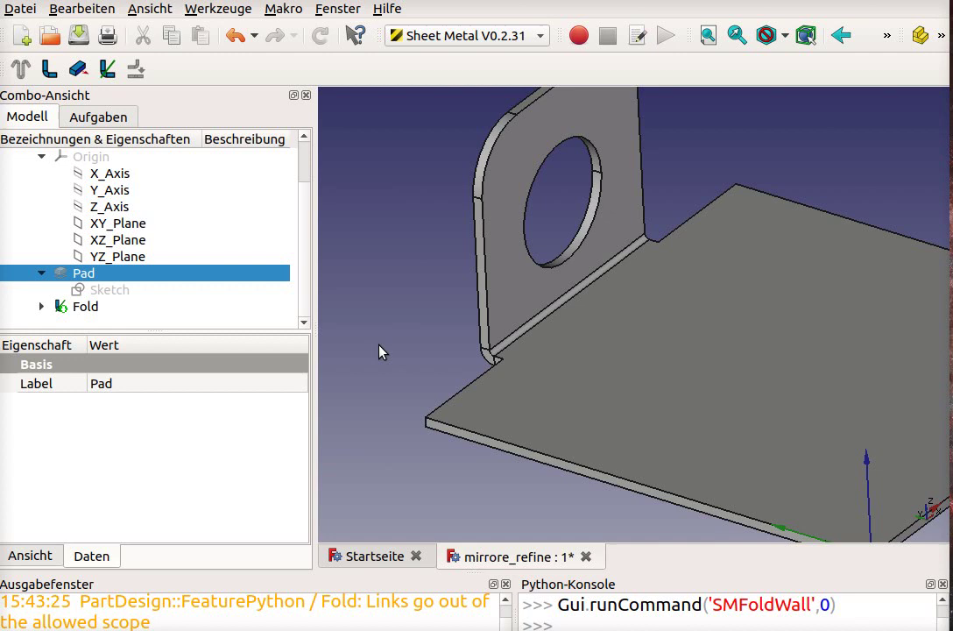
click(96, 308)
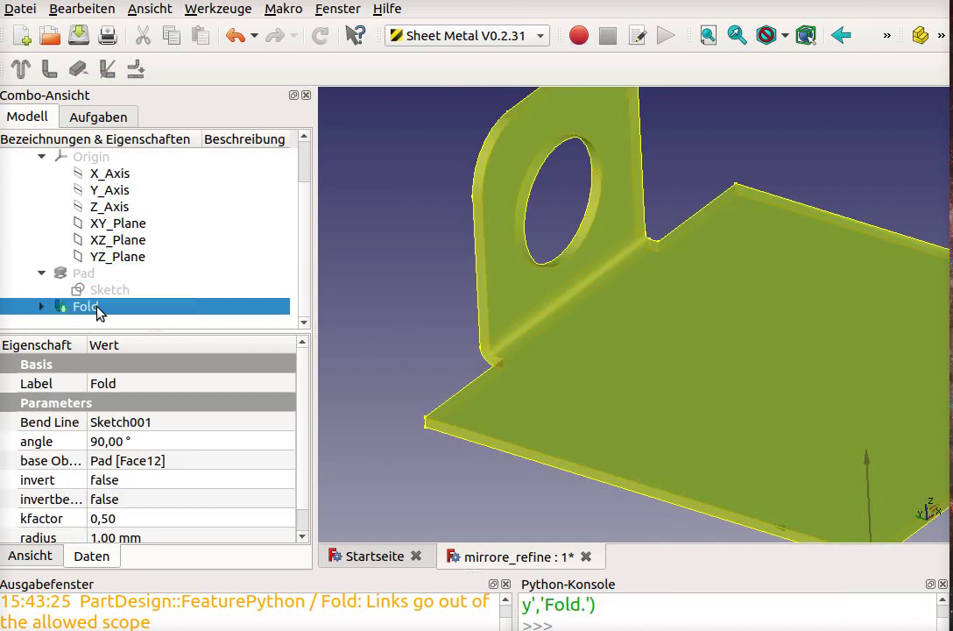
Step: Toggle the Fold's invert property to true, then back to false
scroll(403, 348, down, 3)
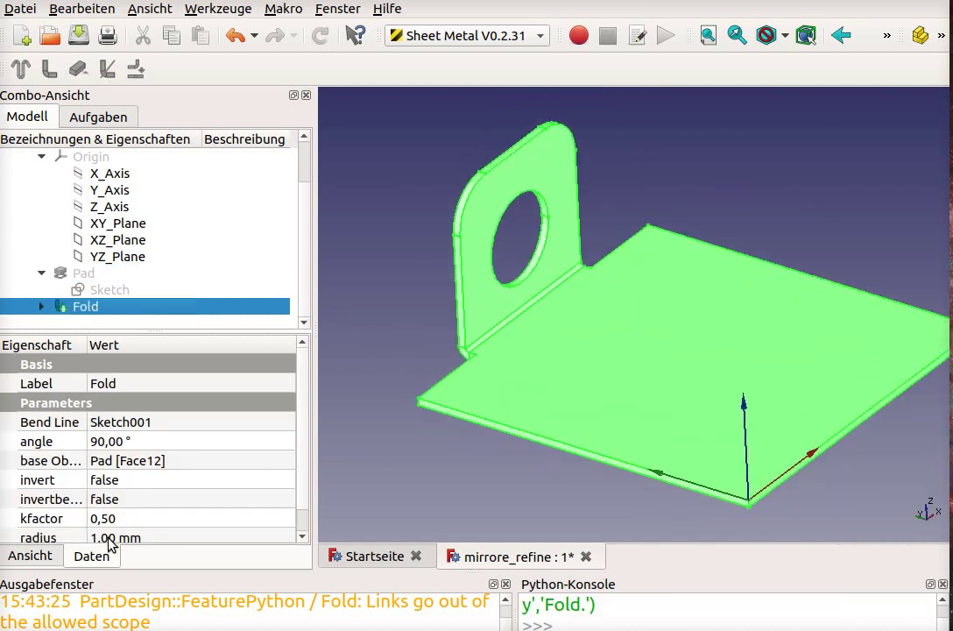
click(157, 481)
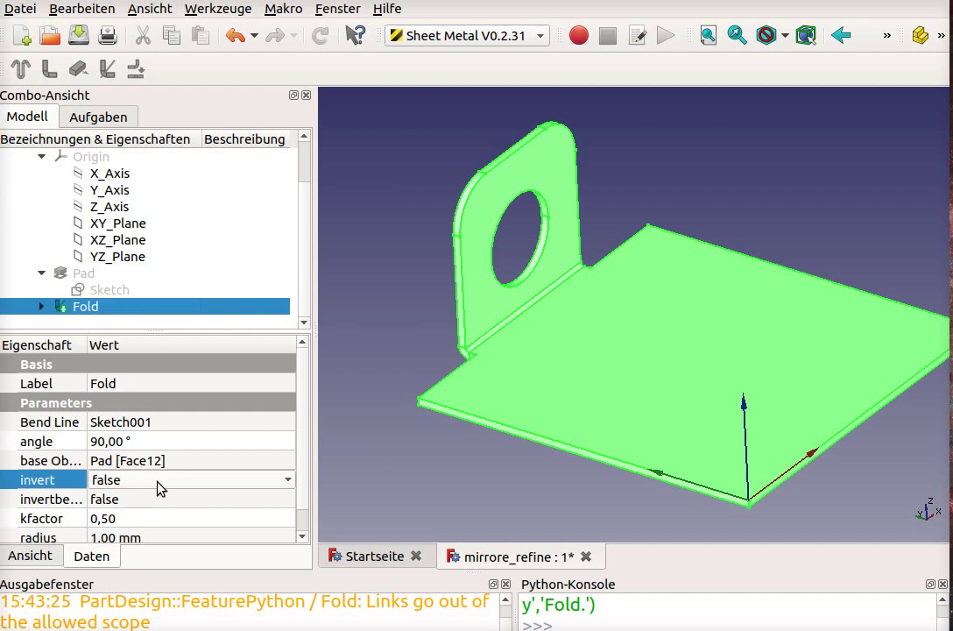
click(155, 501)
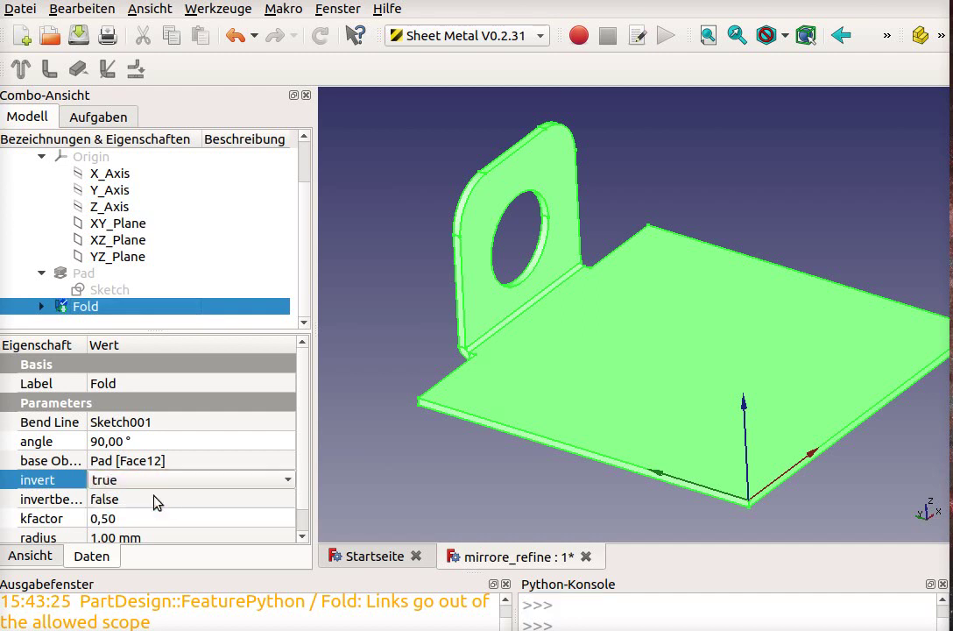
click(366, 420)
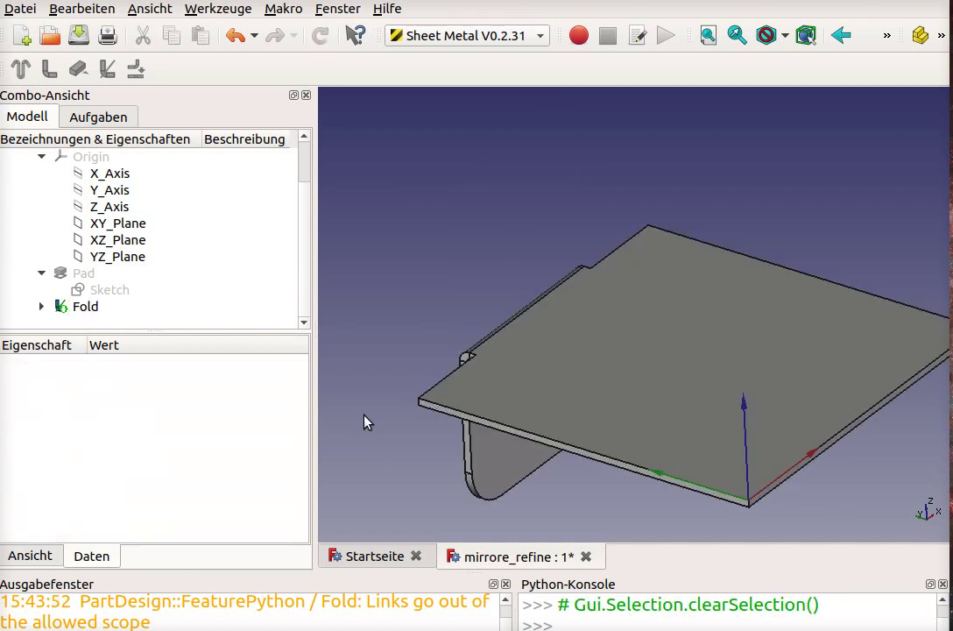
click(87, 307)
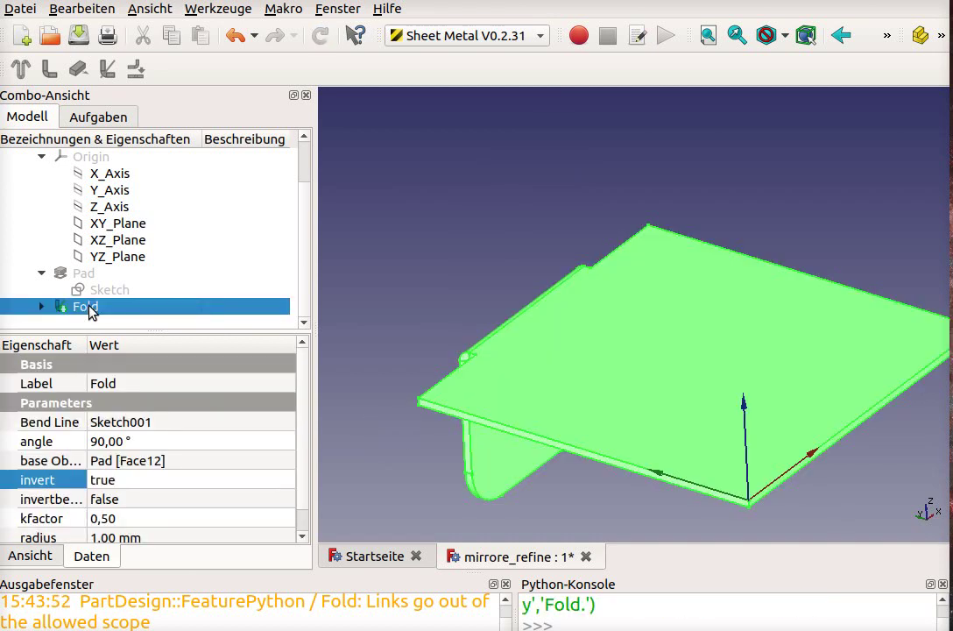
right_click(88, 307)
click(381, 252)
click(131, 484)
click(130, 458)
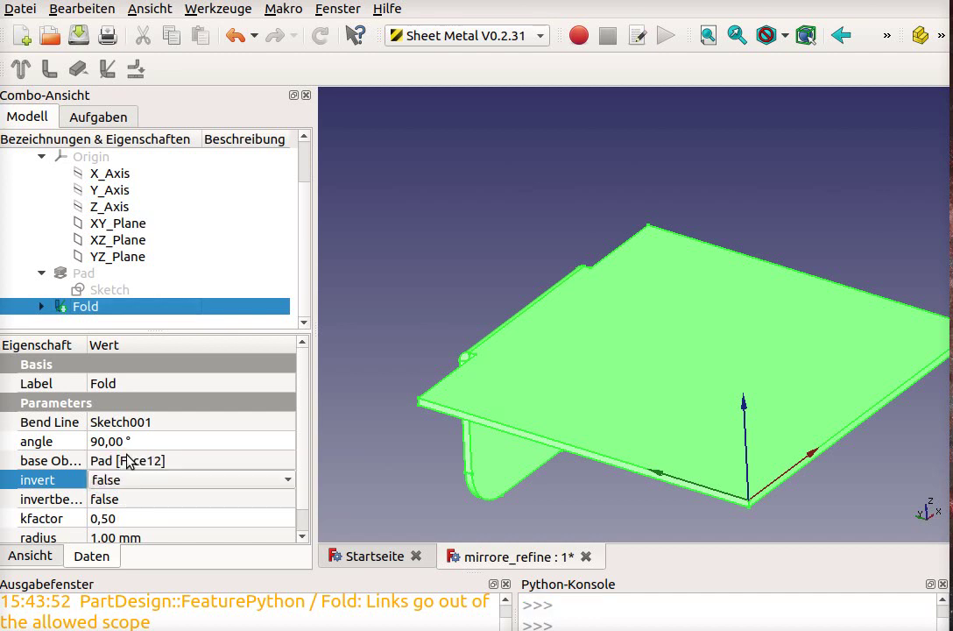
Step: Set the Fold angle to 45° and orbit to inspect the slanted flange
click(73, 443)
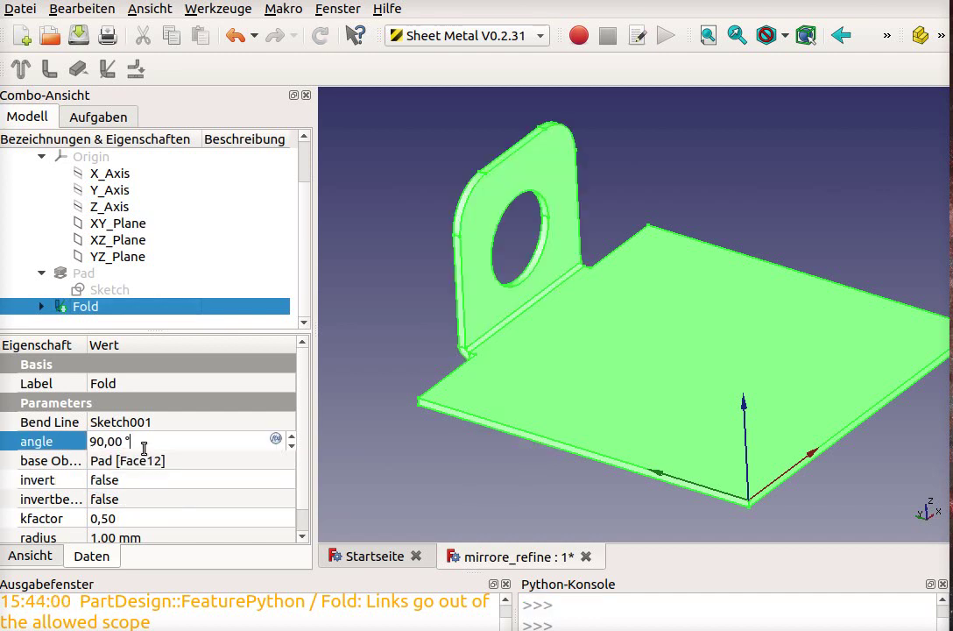
text(4)
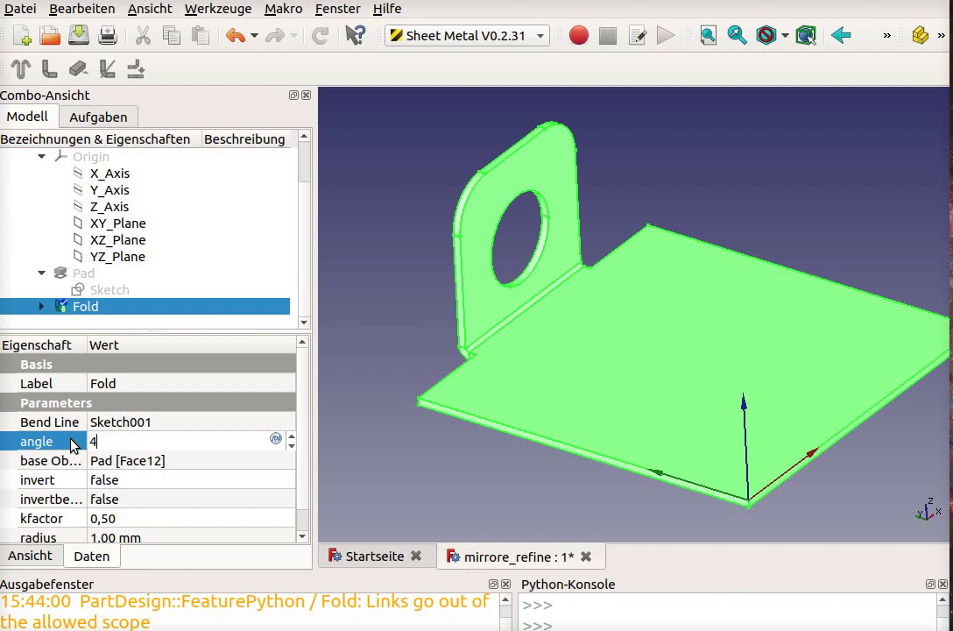
text(5)
click(378, 453)
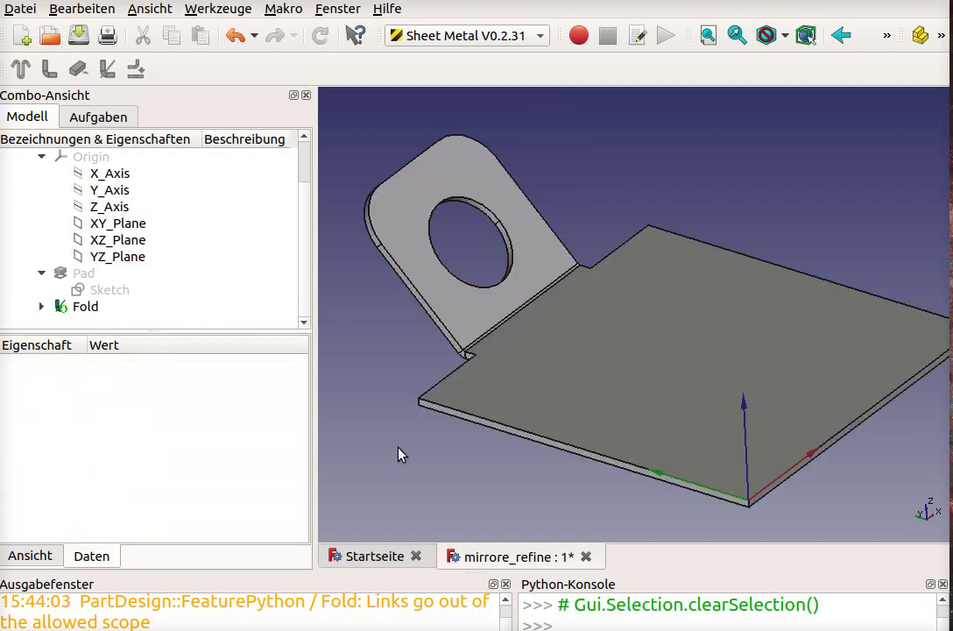
middle_drag(449, 451, 461, 441)
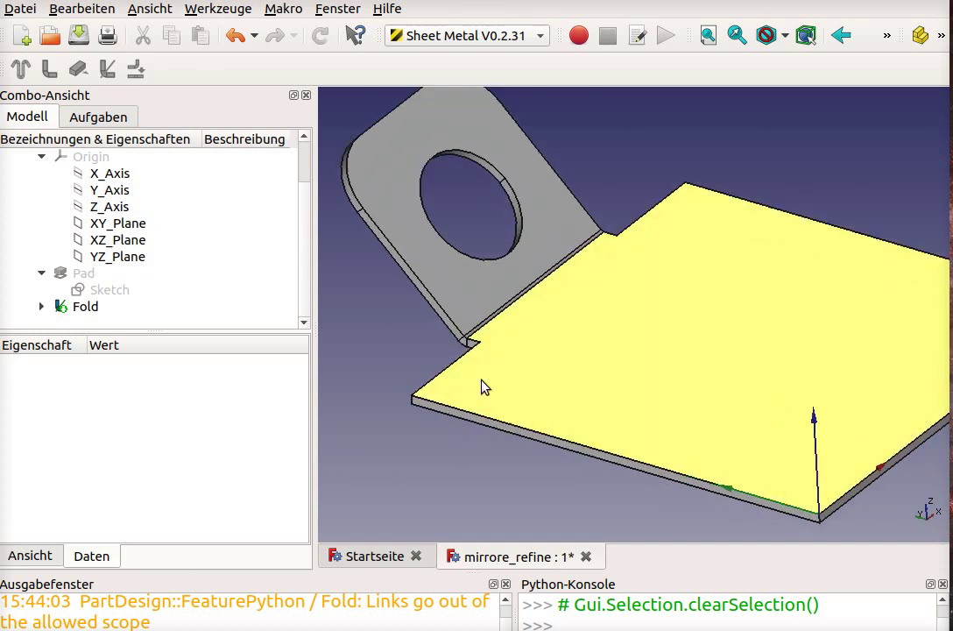
Step: Change Sketch001's bend-line dimension from 104 mm to 102 mm and close the sketch
click(41, 306)
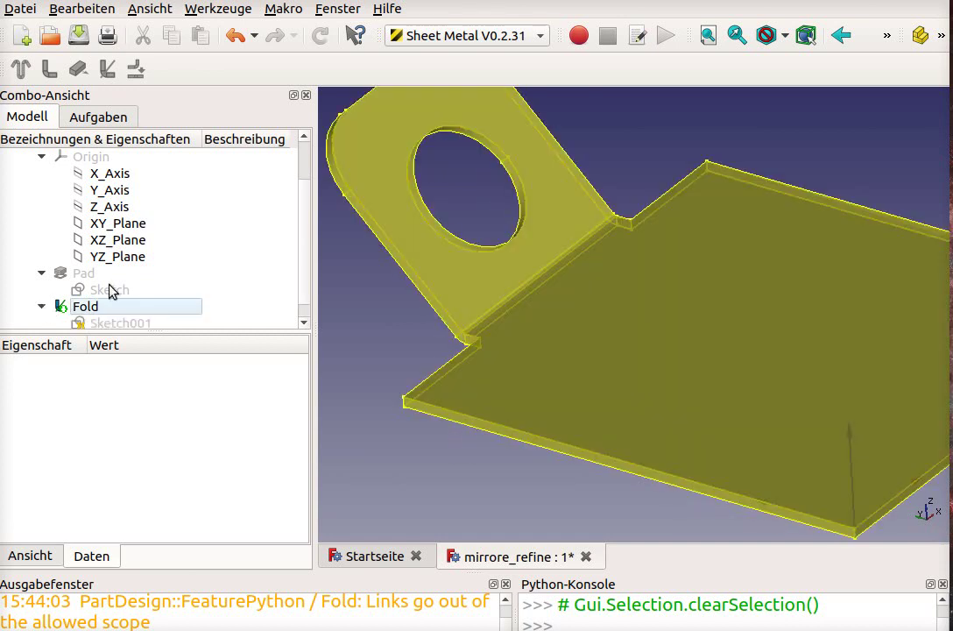
click(118, 307)
double_click(118, 307)
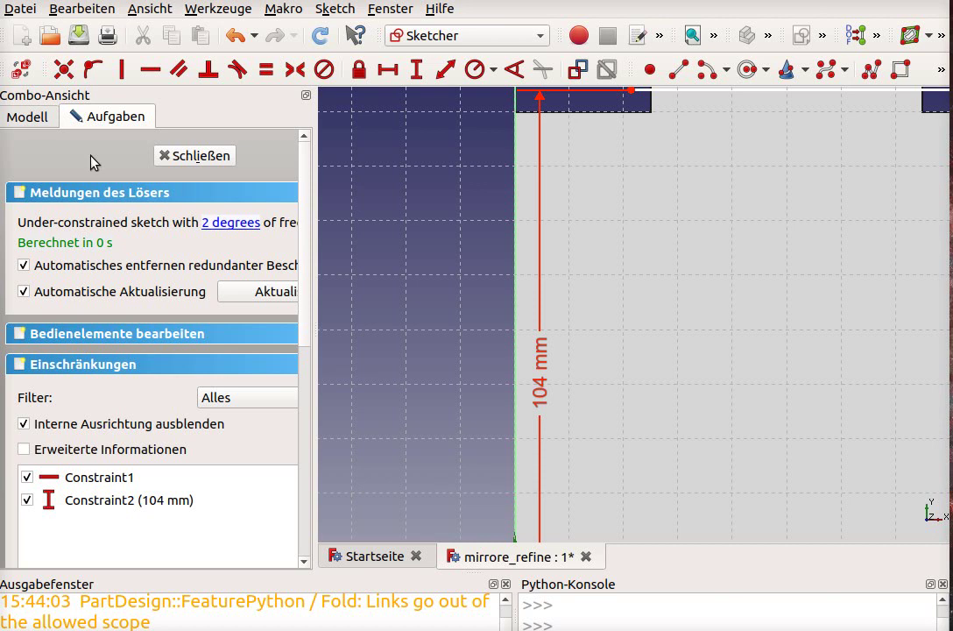
double_click(540, 390)
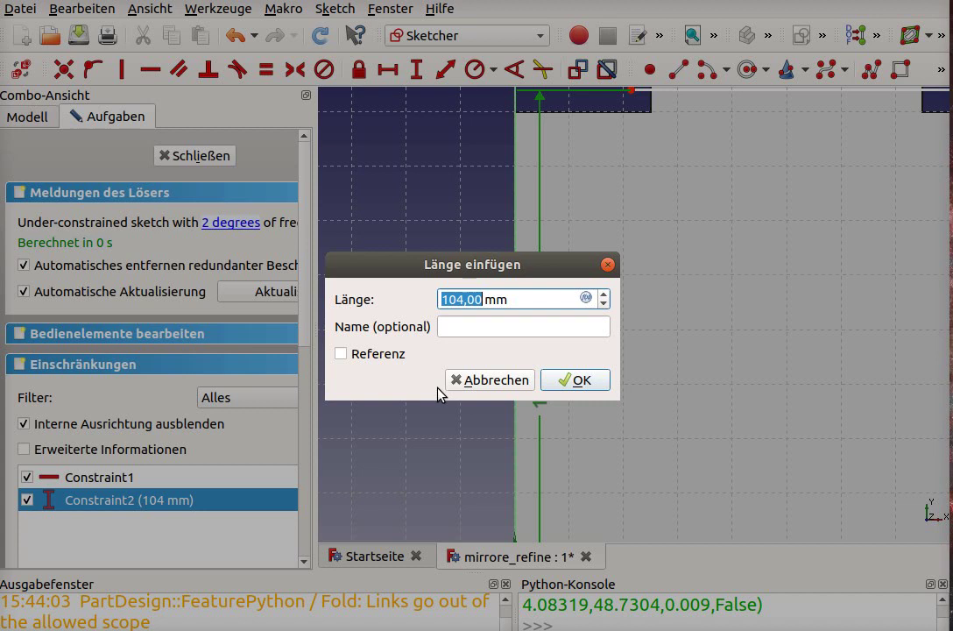
text(102)
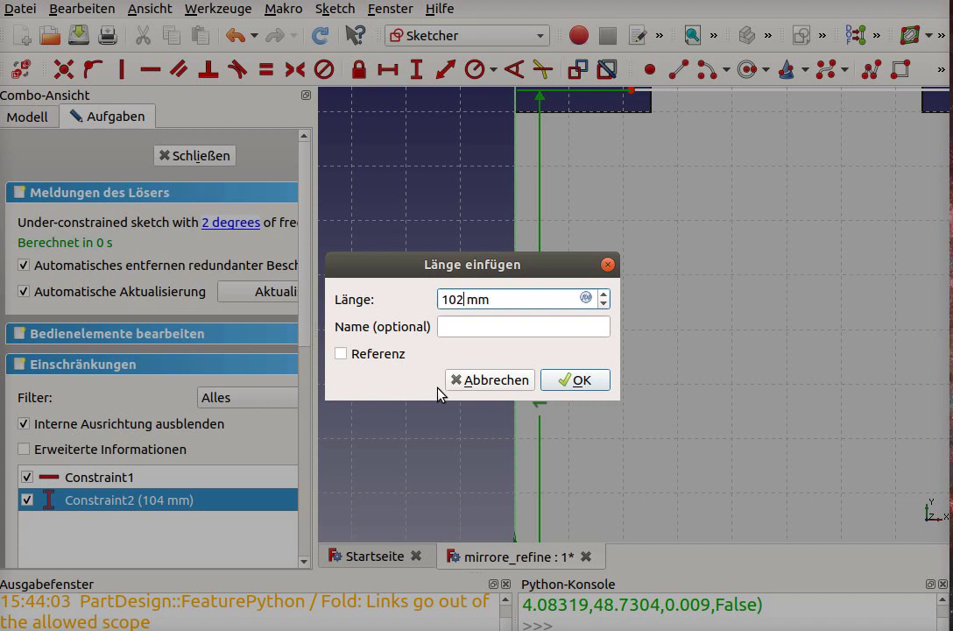
click(565, 381)
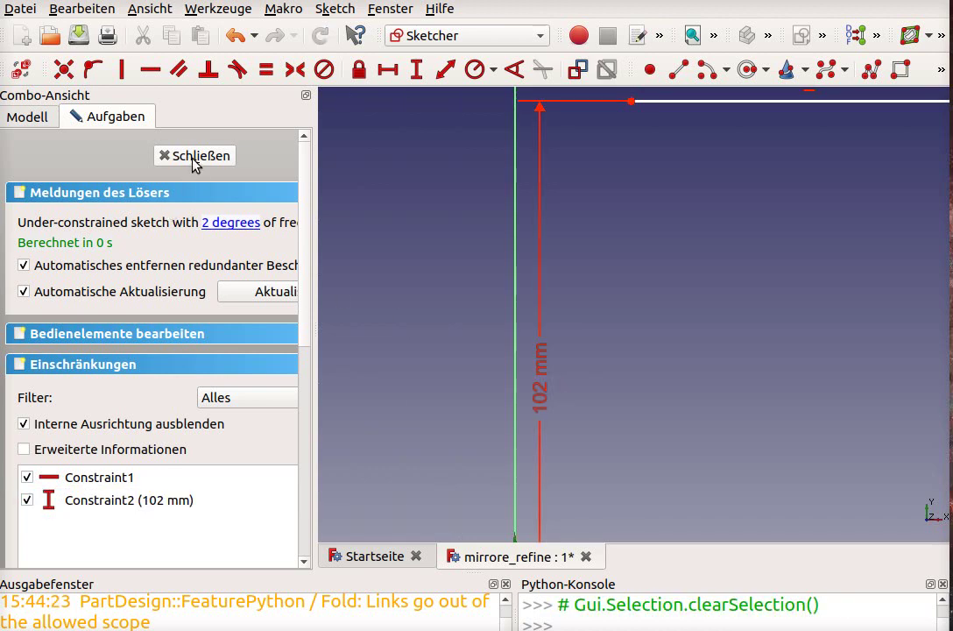
click(193, 158)
scroll(464, 337, up, 3)
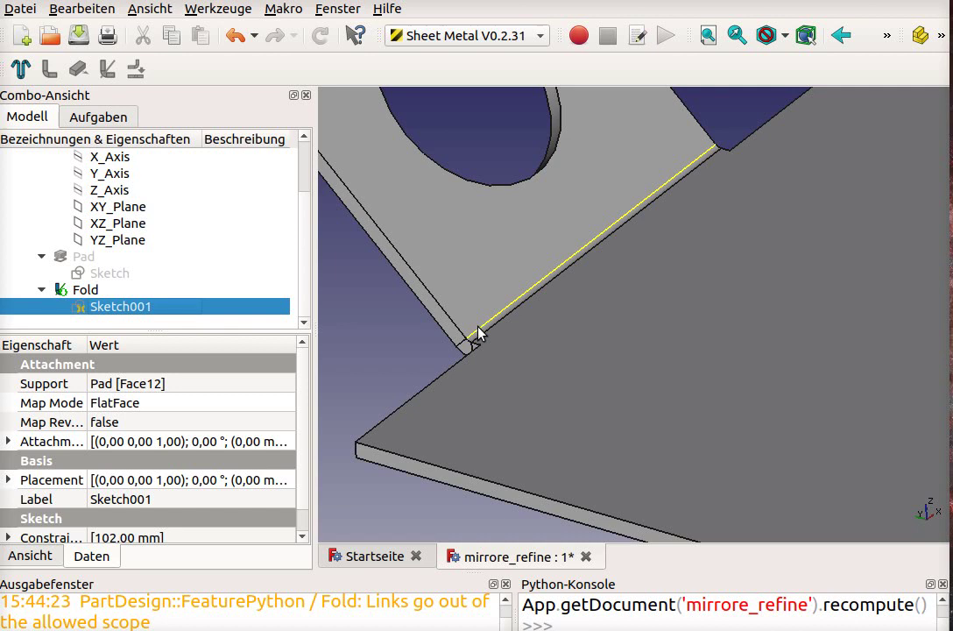
scroll(473, 350, up, 3)
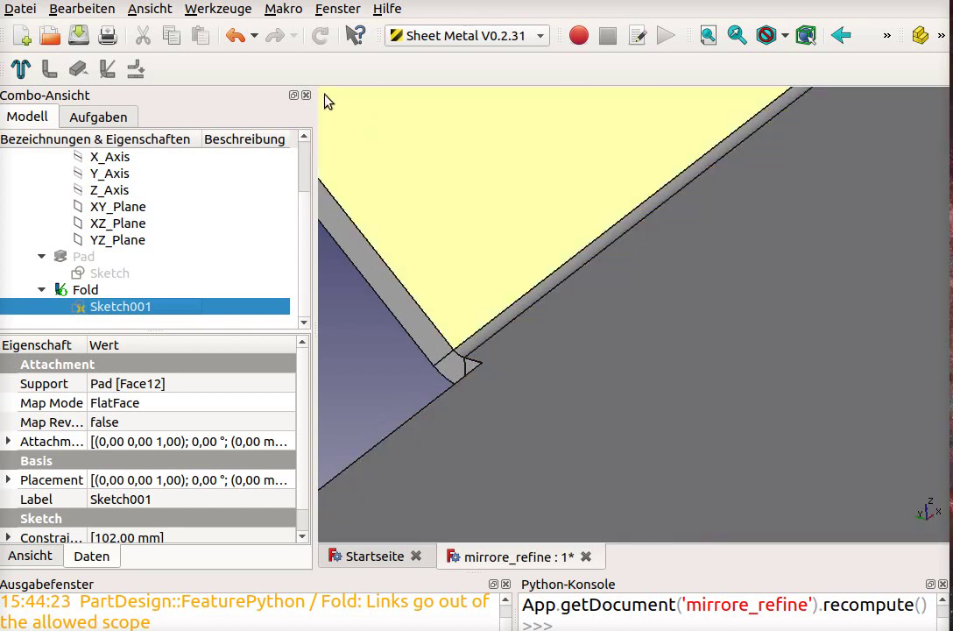
scroll(521, 333, down, 1)
scroll(522, 333, down, 1)
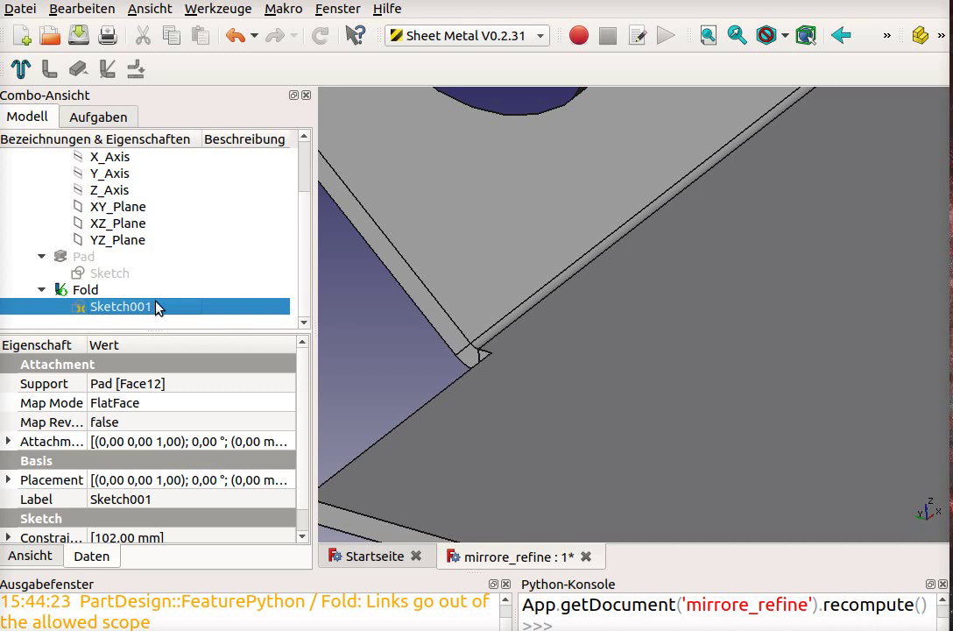
click(96, 290)
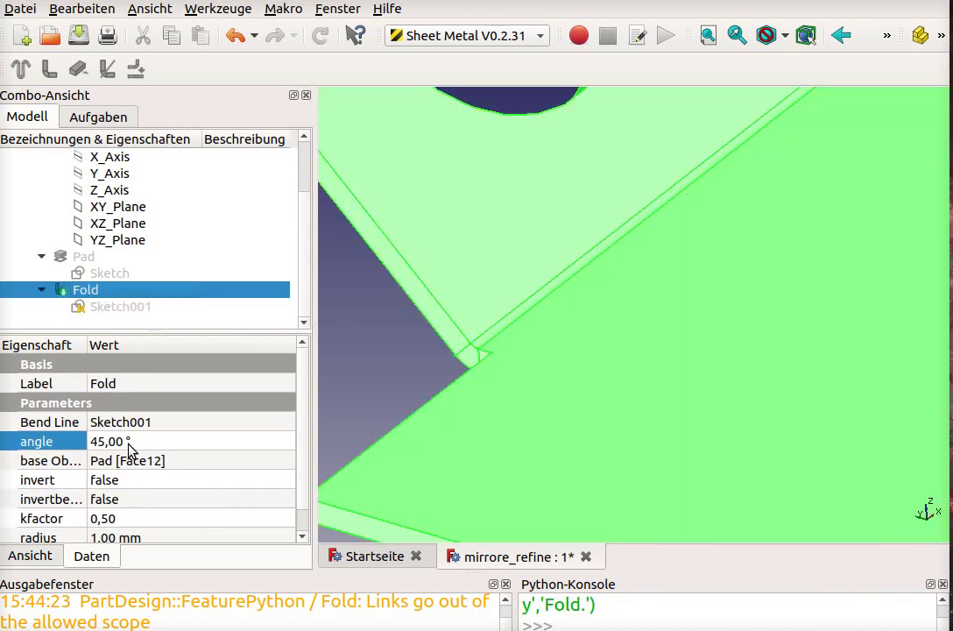
click(129, 442)
text(90)
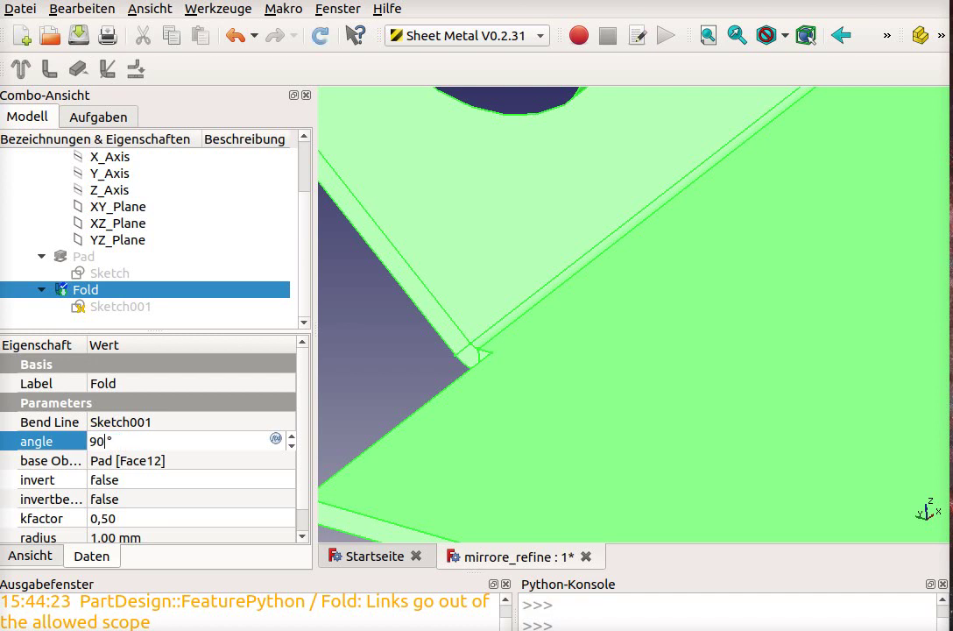
key(Return)
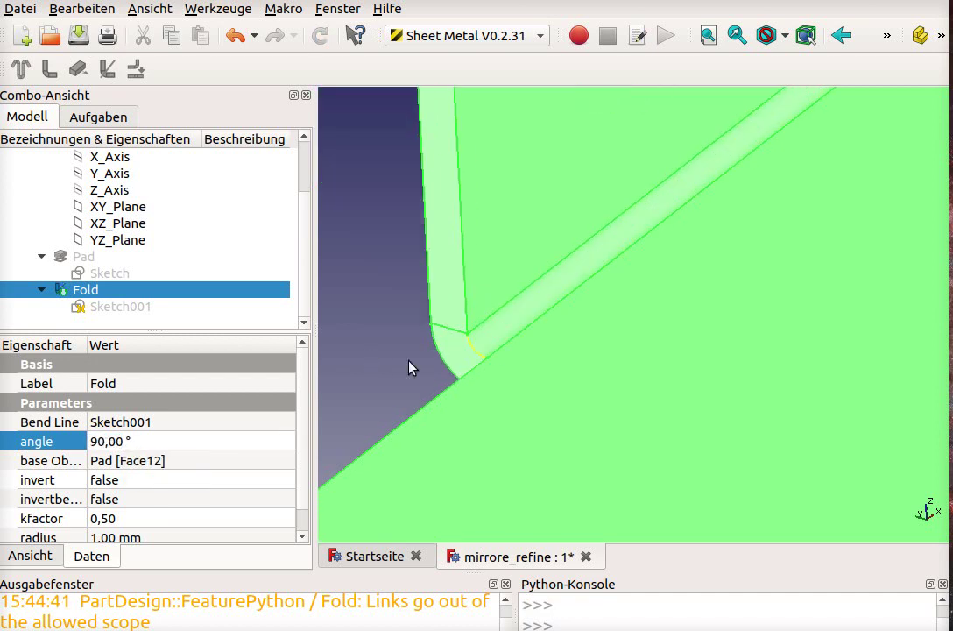
click(376, 382)
mouse_move(494, 413)
middle_down()
mouse_move(644, 365)
mouse_move(585, 389)
middle_up()
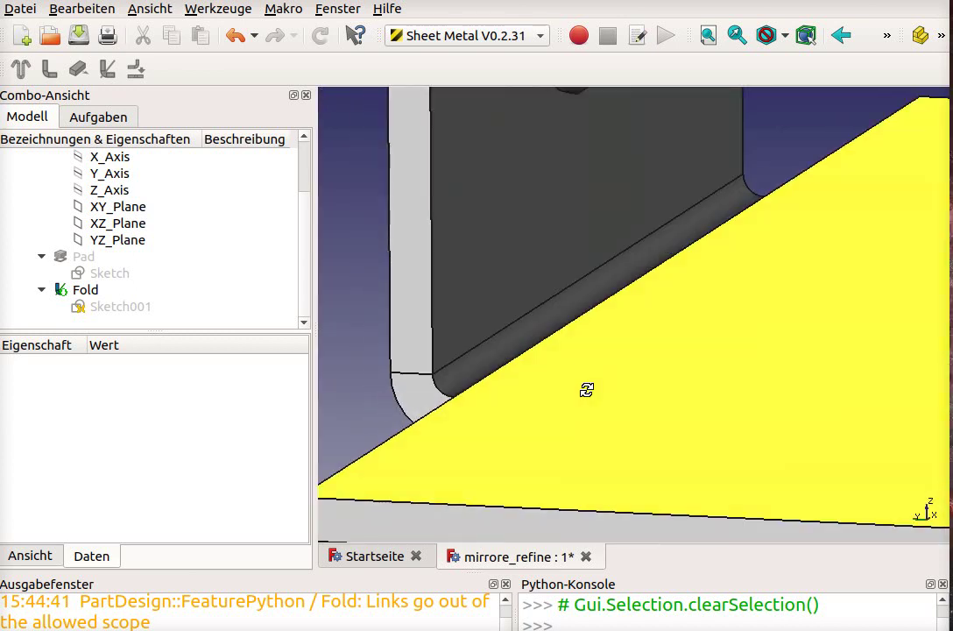
scroll(585, 397, down, 2)
scroll(585, 399, down, 2)
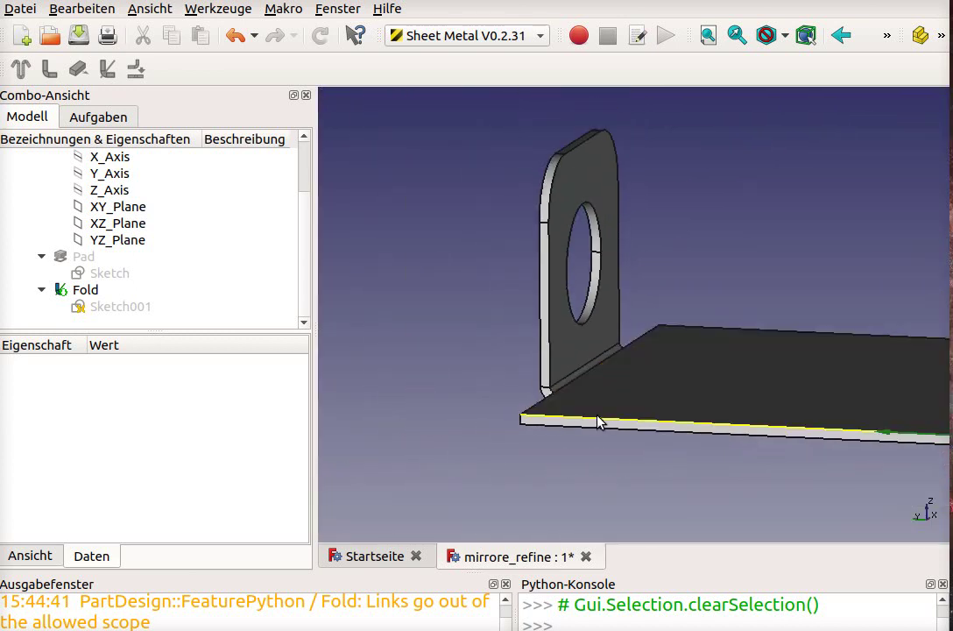
scroll(684, 430, down, 1)
mouse_move(685, 430)
middle_down()
mouse_move(637, 445)
mouse_move(804, 469)
mouse_move(770, 384)
mouse_move(808, 442)
middle_up()
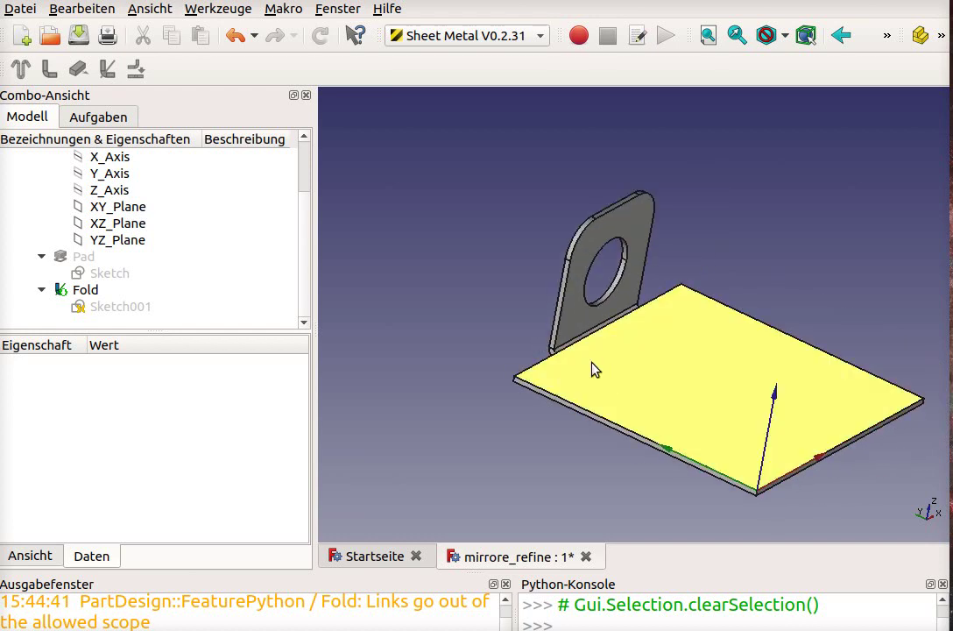
Step: Show the body's Origin planes and axes
scroll(2, 199, up, 2)
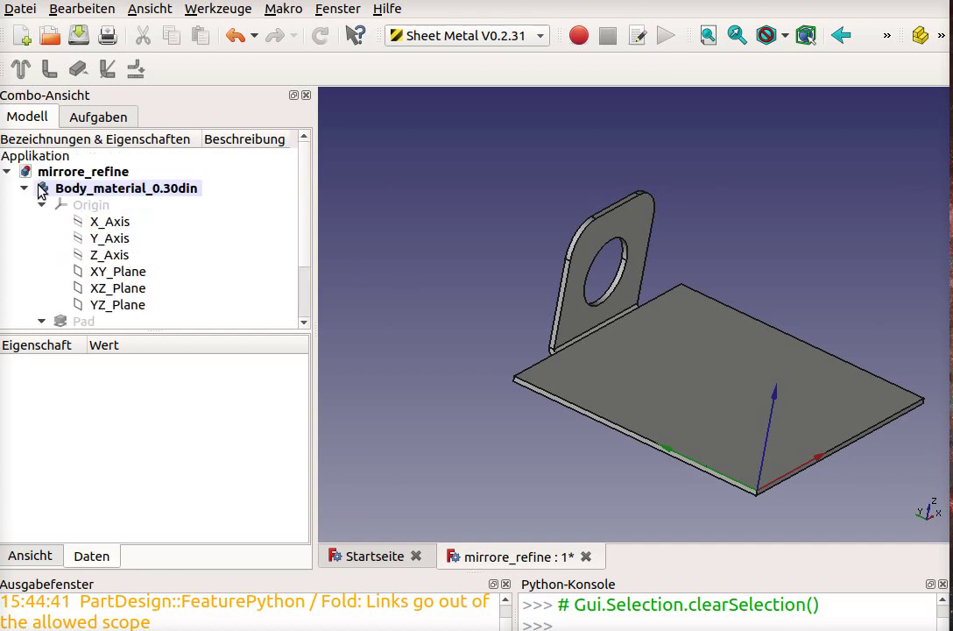
click(65, 205)
key(space)
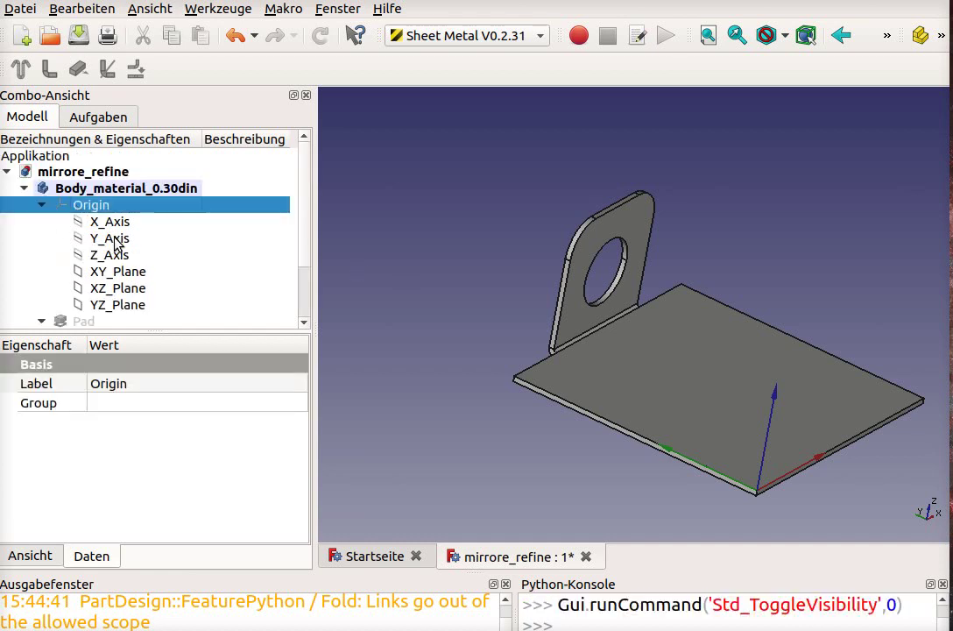
click(372, 271)
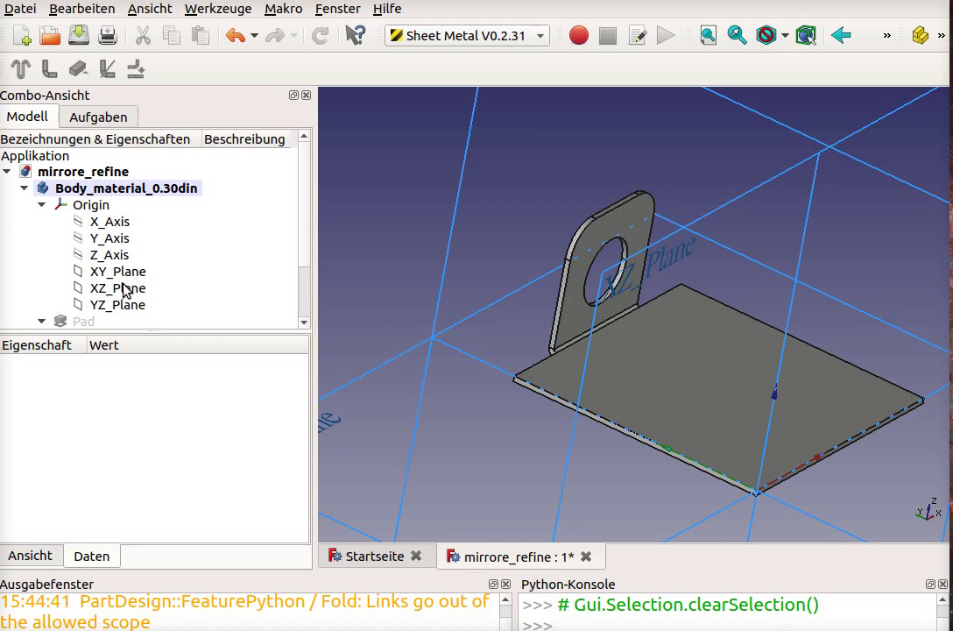
Step: Select the XY plane as the base for a new sketch
click(127, 273)
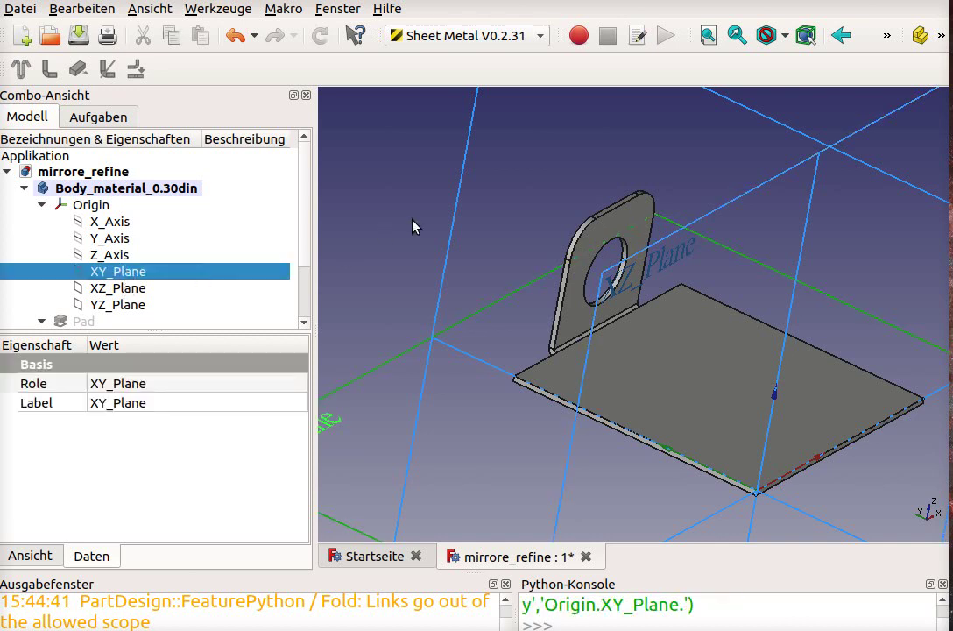
scroll(426, 226, down, 3)
scroll(426, 228, down, 2)
click(831, 385)
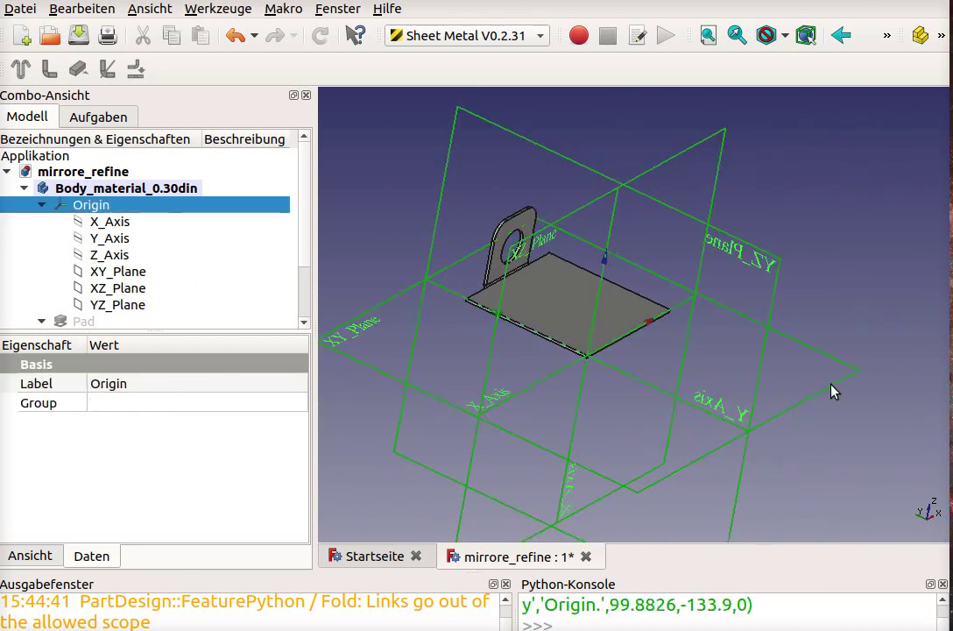
click(831, 385)
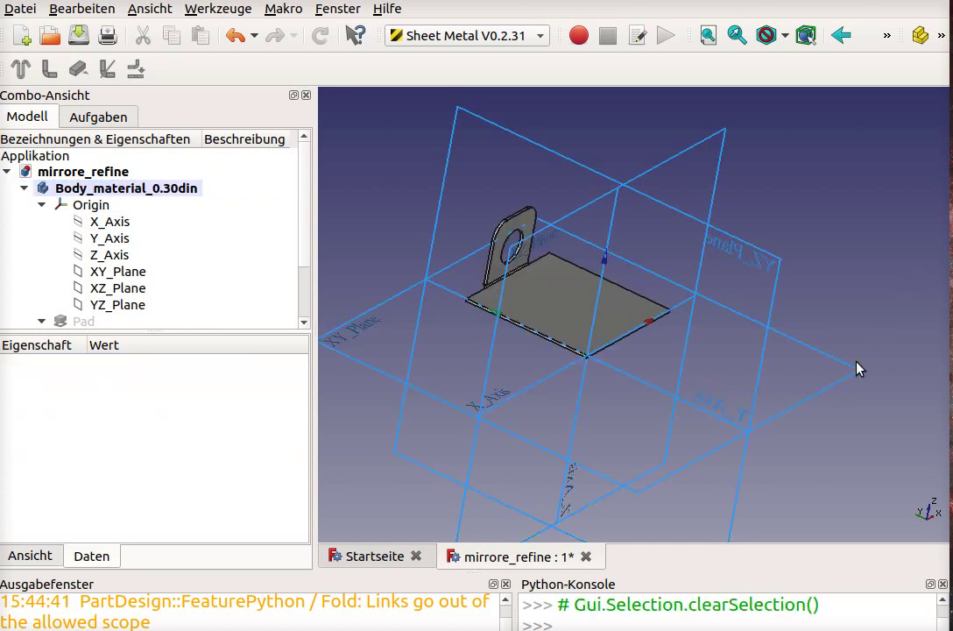
click(854, 371)
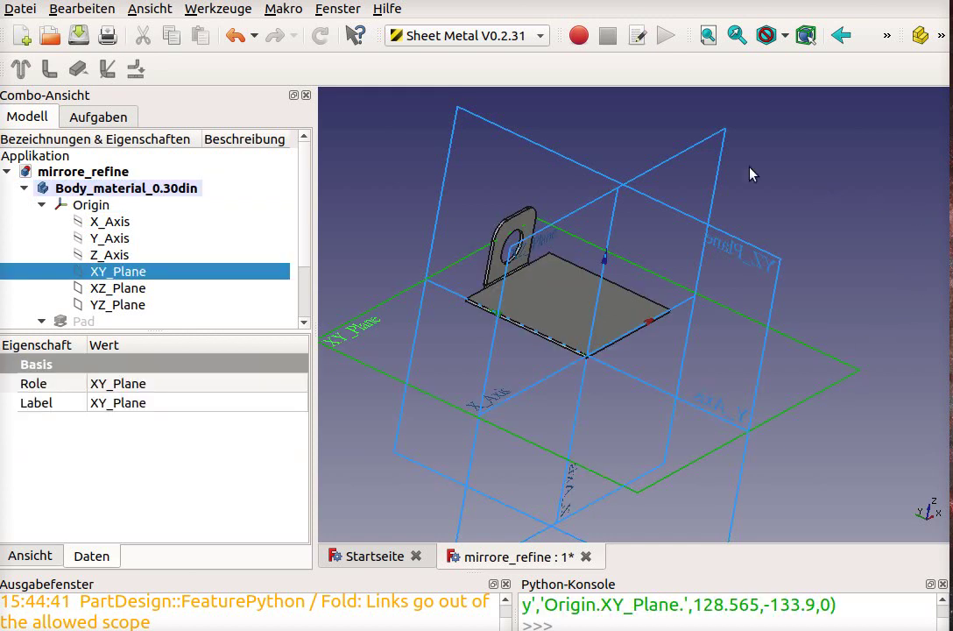
Step: In Sketcher, create a new sketch on the XY plane with ObjectXY attachment
click(542, 42)
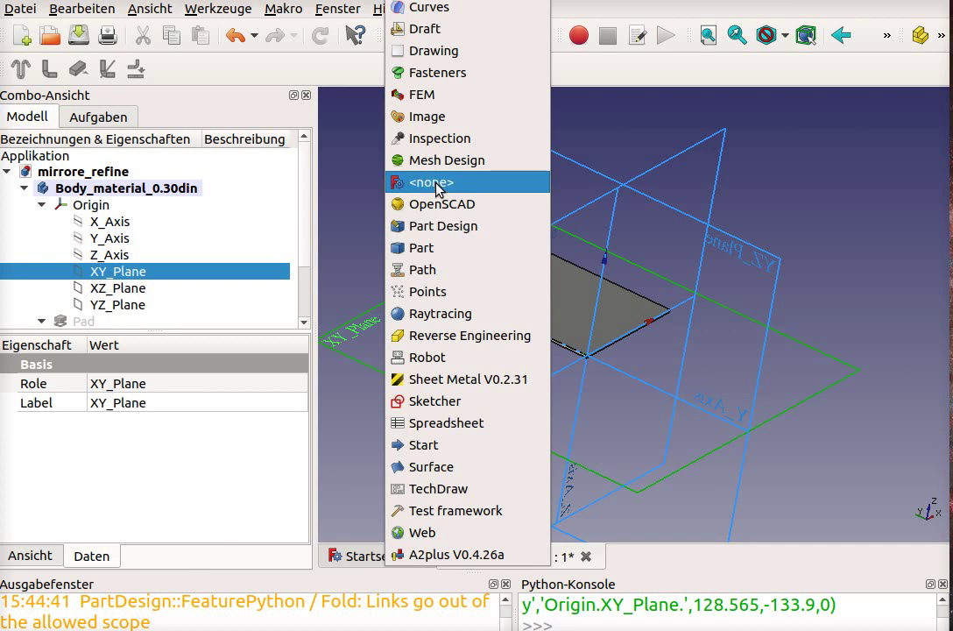
click(447, 385)
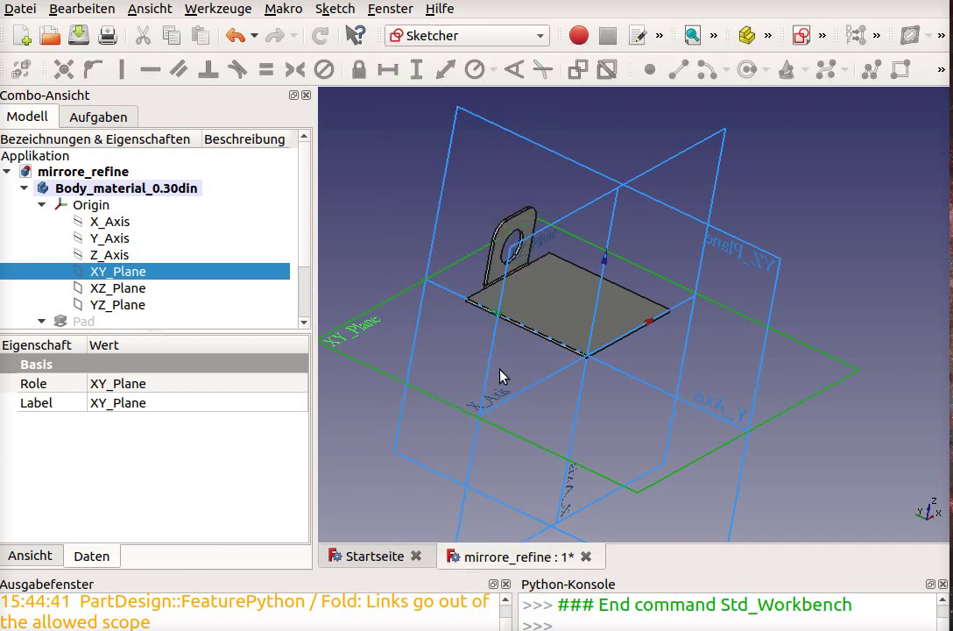
click(800, 36)
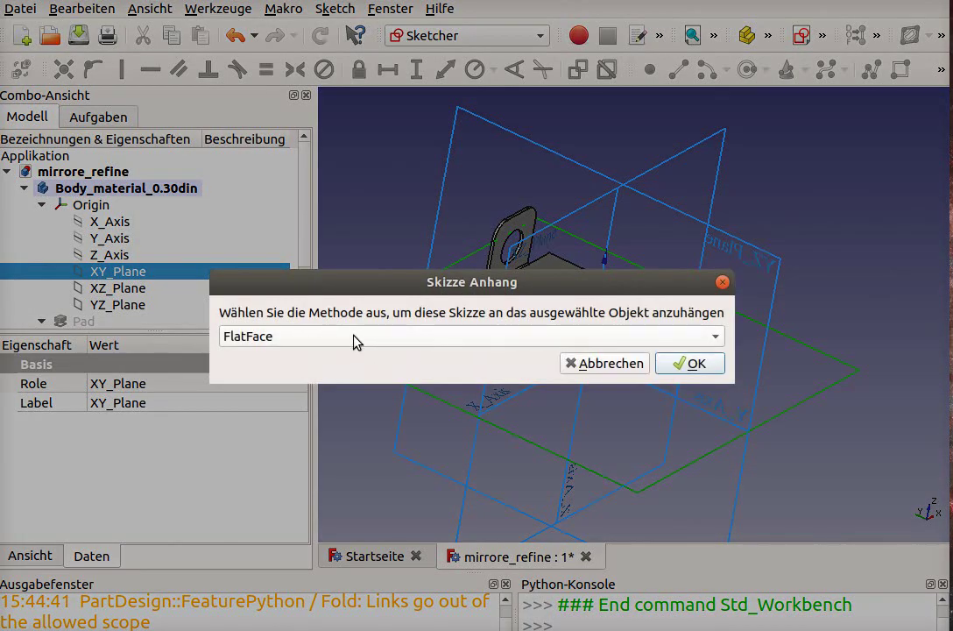
click(710, 337)
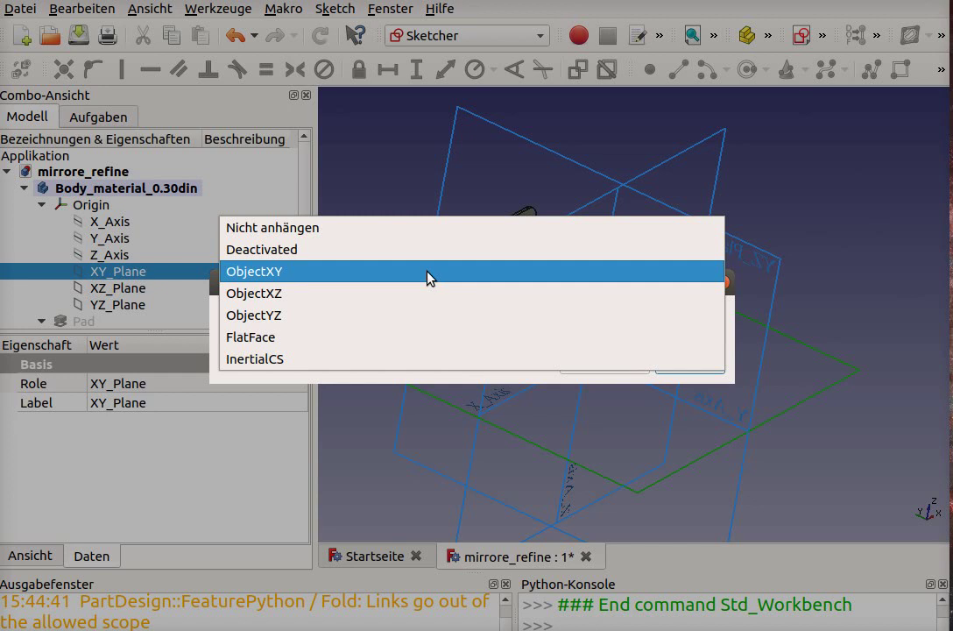
click(429, 277)
click(689, 364)
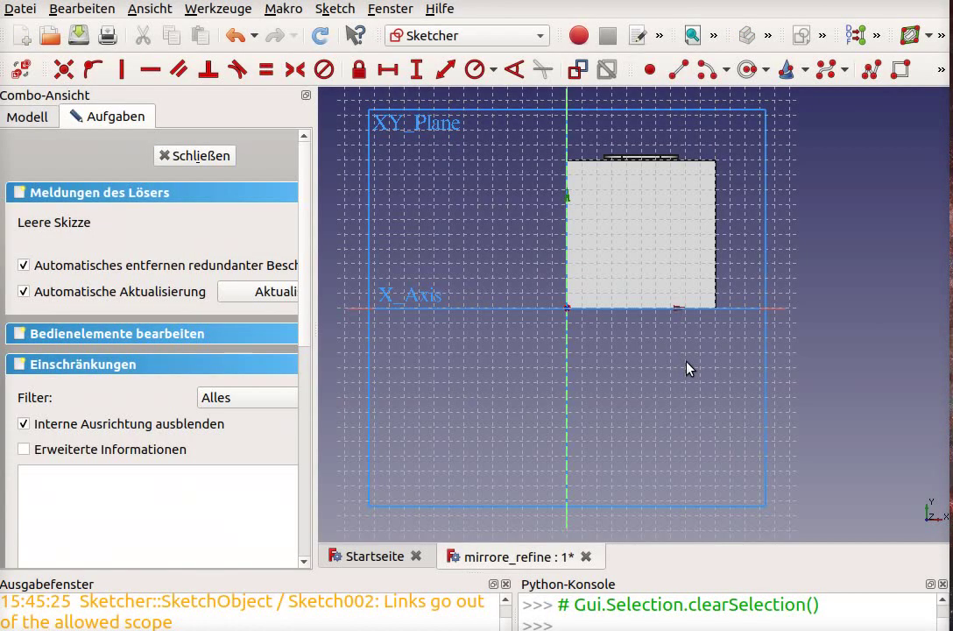
scroll(692, 219, up, 2)
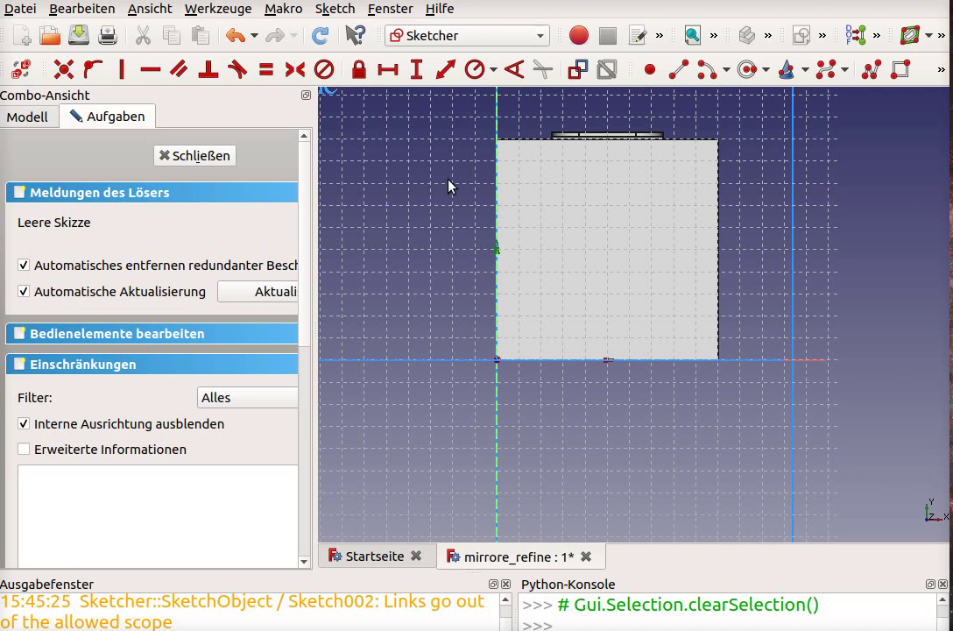
Step: Draw a horizontal line across the plate, 12 mm from the horizontal axis
click(679, 69)
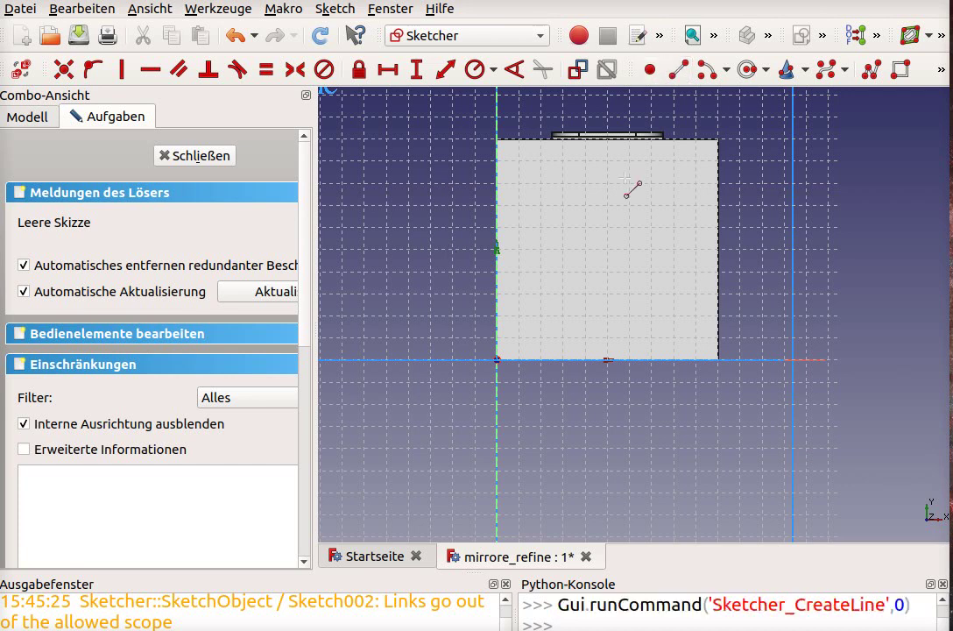
click(488, 330)
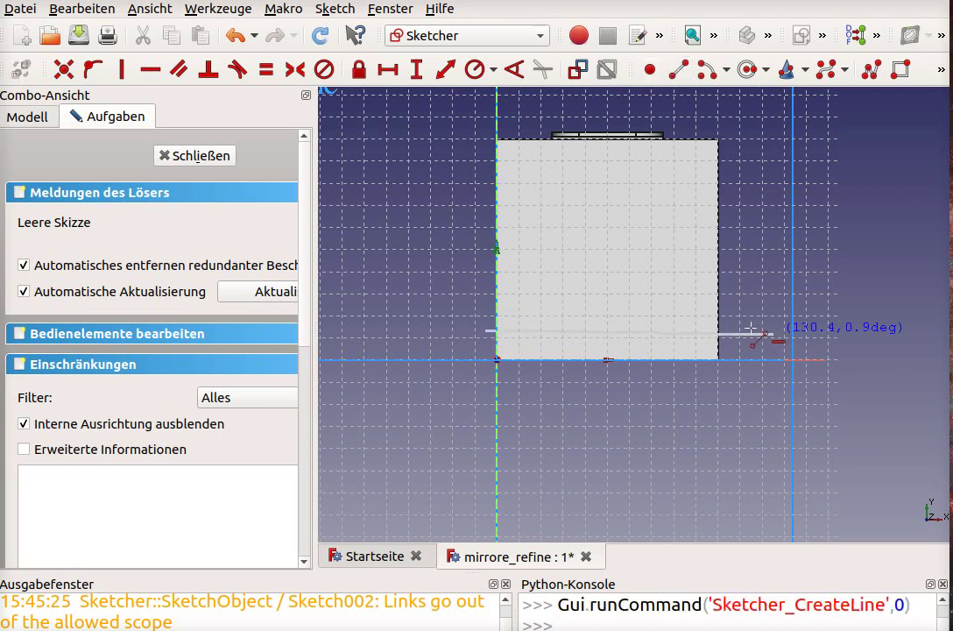
click(748, 329)
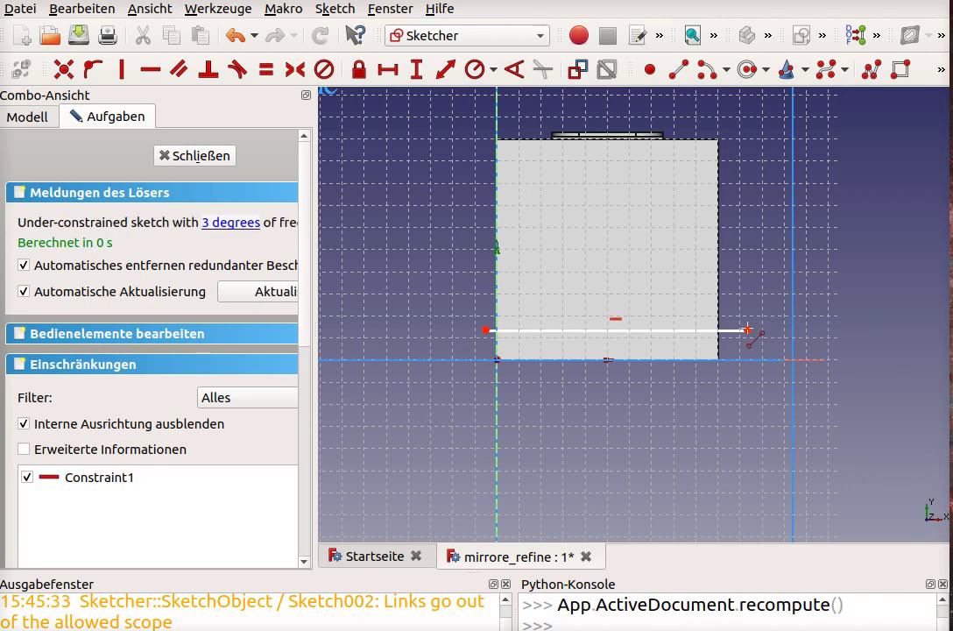
right_click(747, 330)
click(487, 329)
click(467, 359)
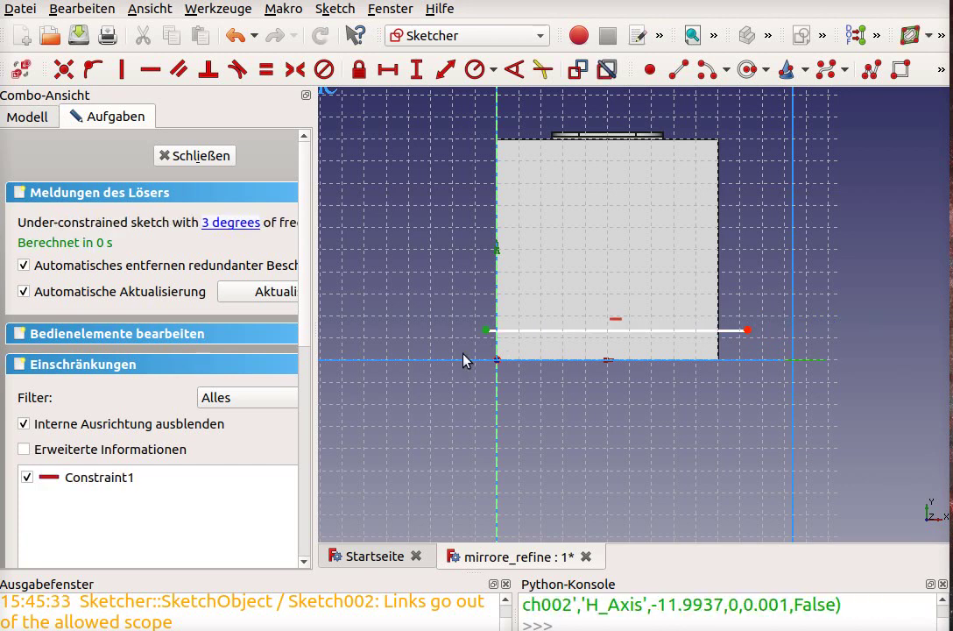
click(416, 69)
text(12)
key(Return)
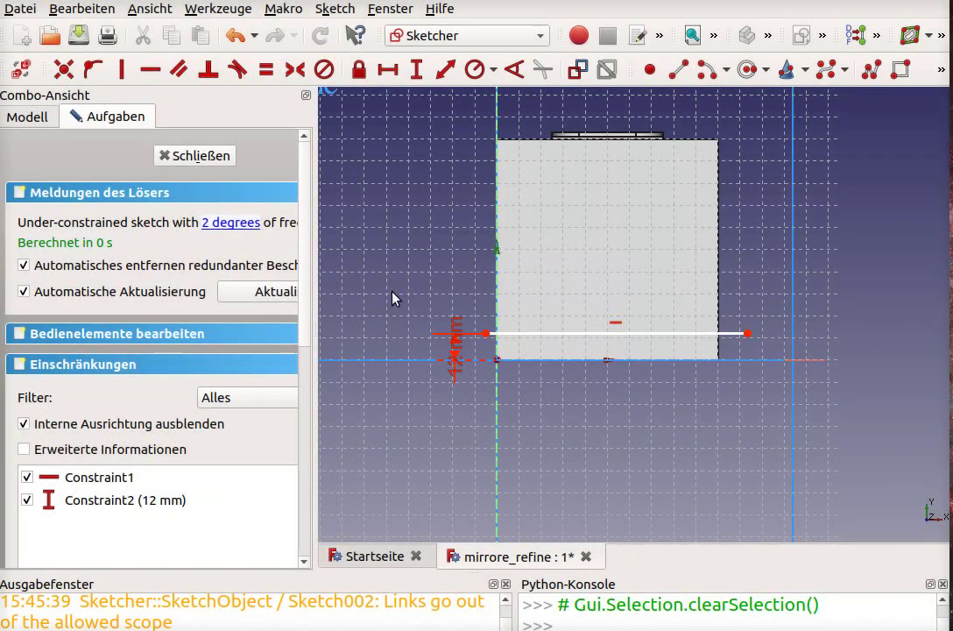
Step: Close the bend-line sketch and hide the body's origin planes and axes
click(191, 156)
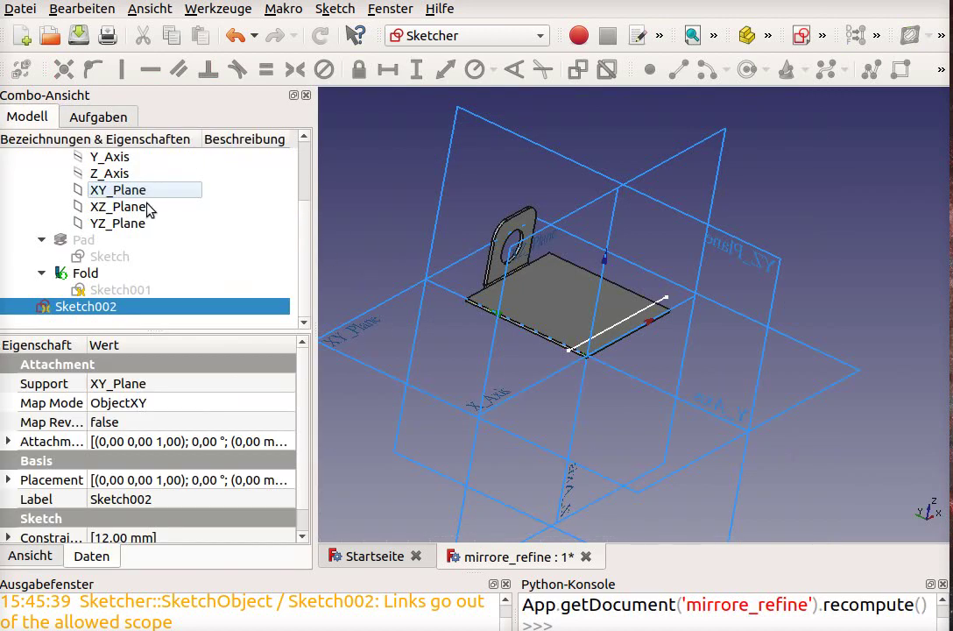
scroll(123, 189, up, 1)
scroll(103, 207, up, 1)
click(92, 205)
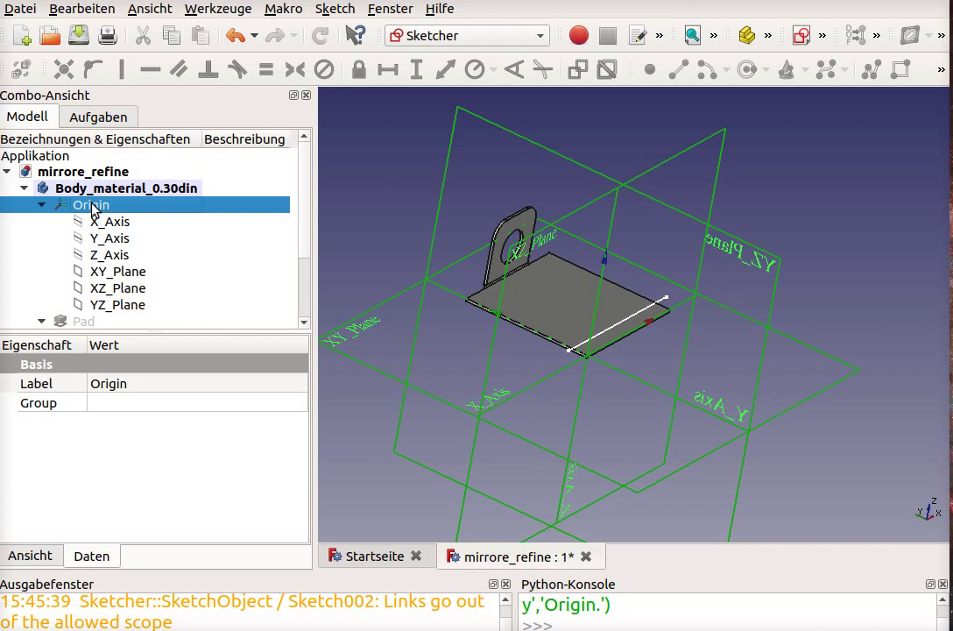
key(space)
scroll(613, 337, up, 2)
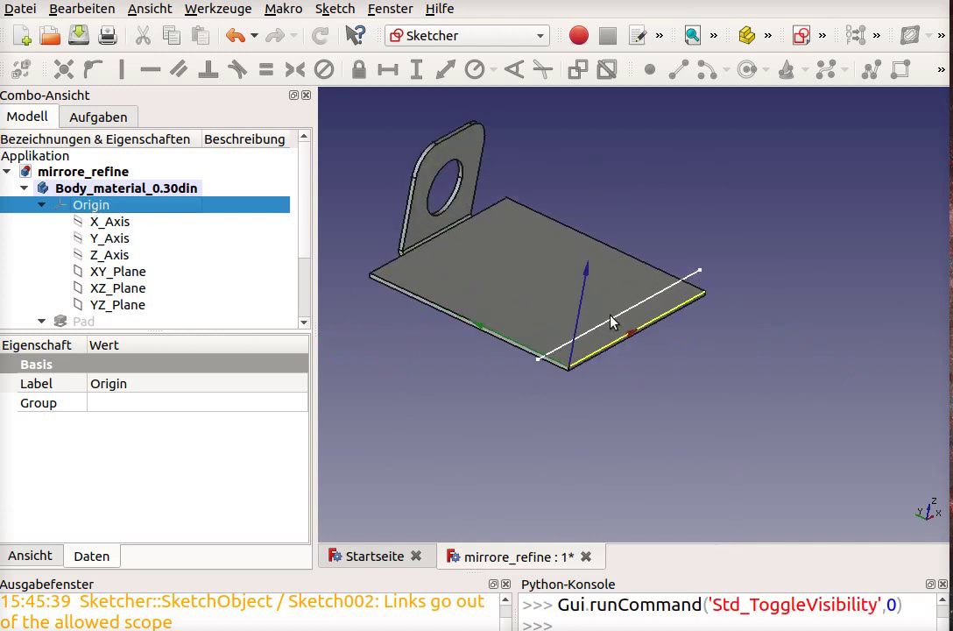
Step: In the Sheet Metal workbench, fold the plate's top face along the sketched bend line into Fold001
click(456, 36)
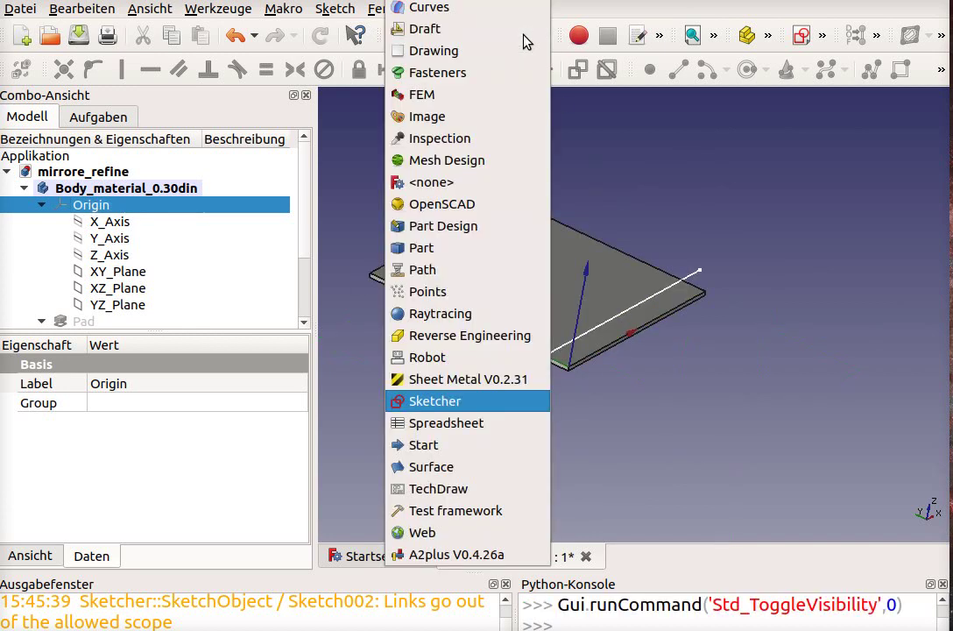
click(434, 388)
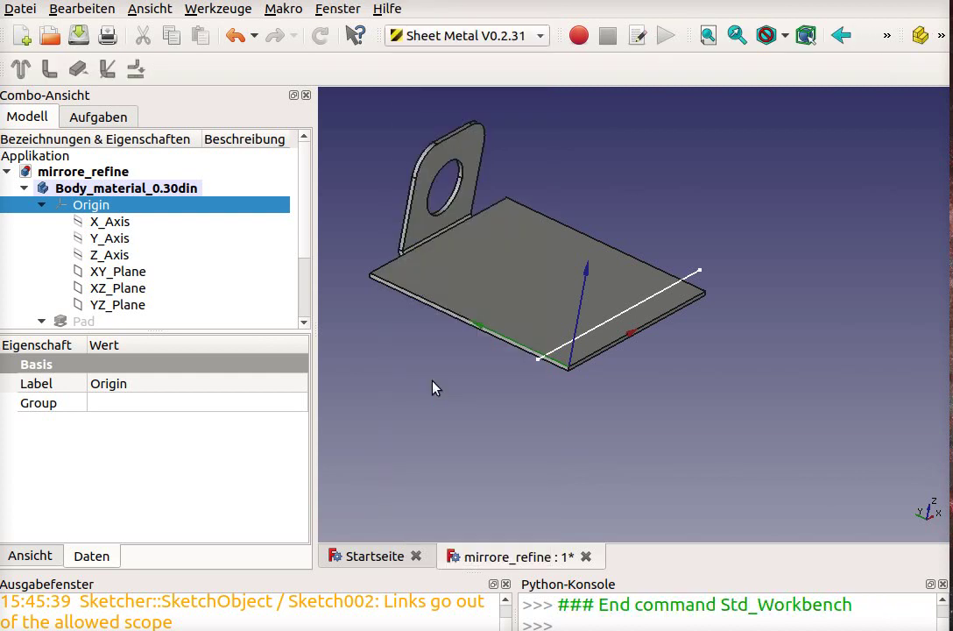
click(533, 281)
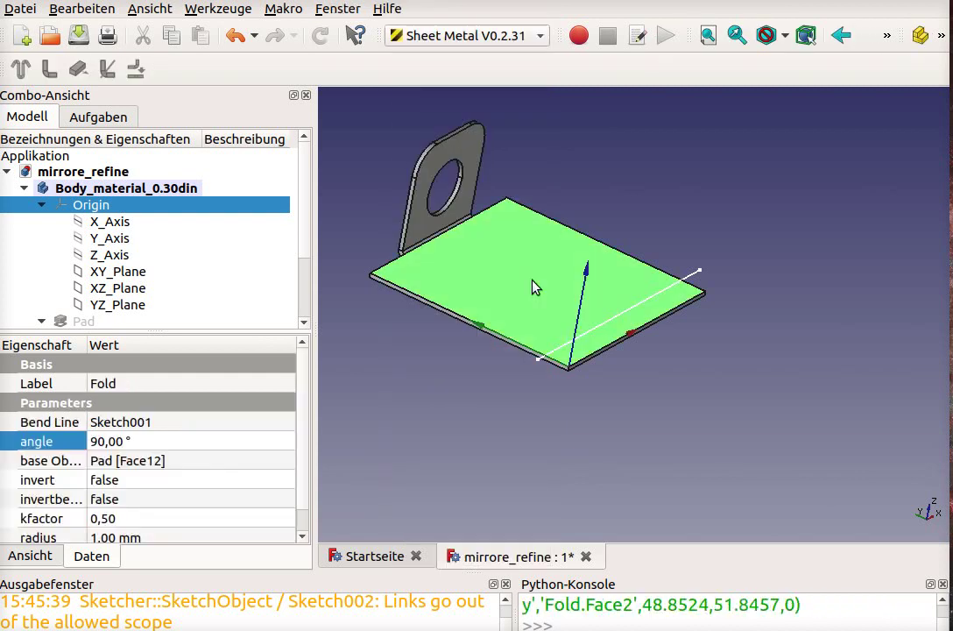
ctrl+click(692, 278)
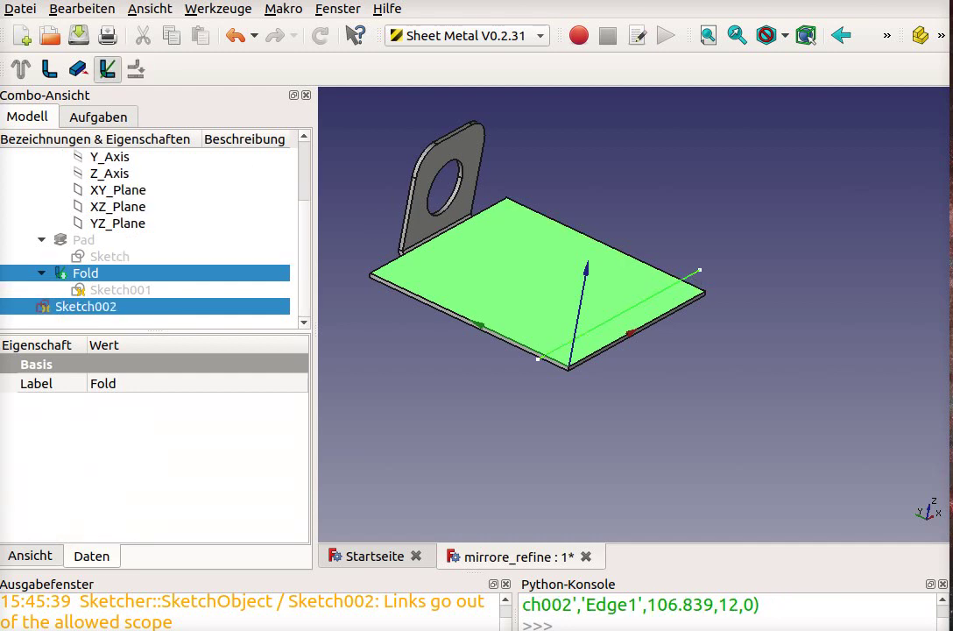
click(108, 69)
scroll(427, 301, up, 2)
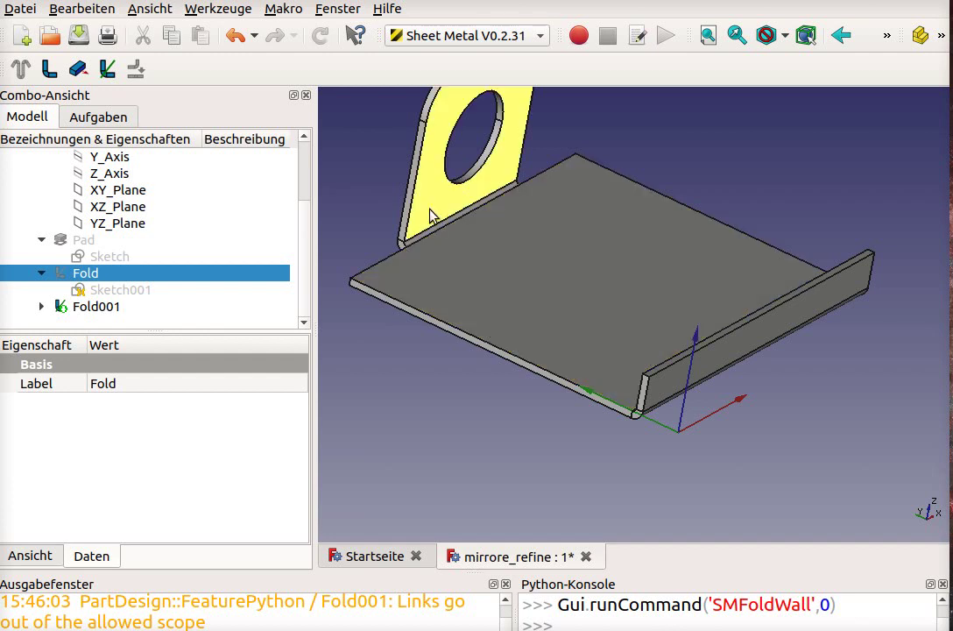
Step: Flip Fold001's invert bend to true, inspect the flange, then set it back to false
click(99, 307)
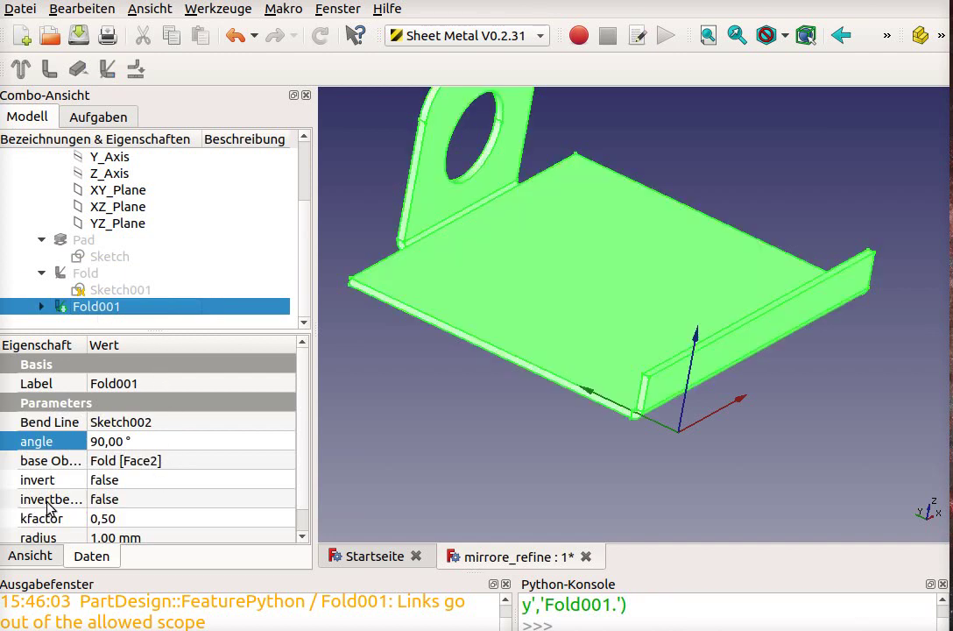
click(108, 501)
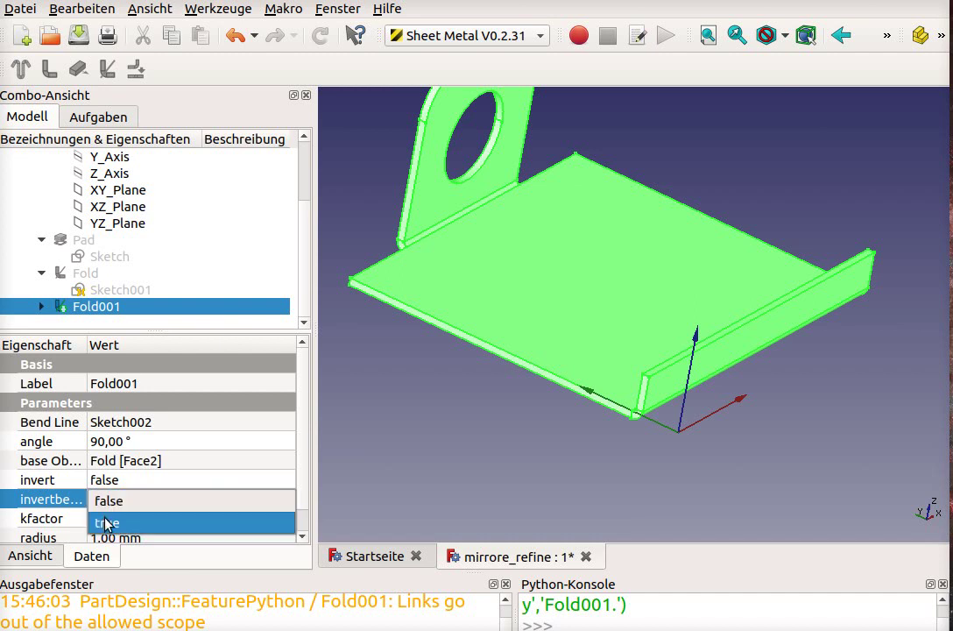
click(107, 522)
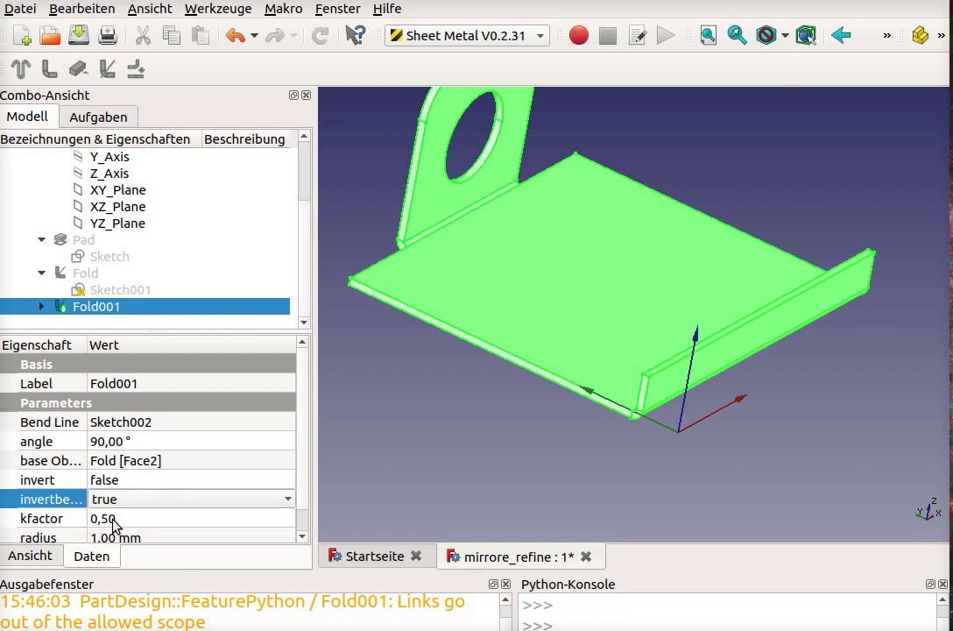
click(362, 489)
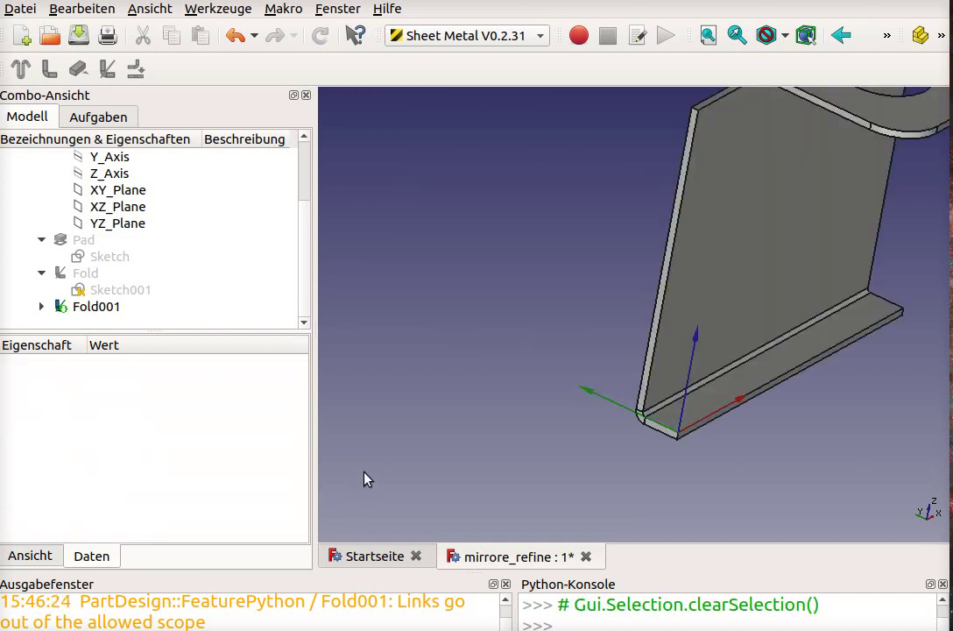
scroll(681, 280, up, 2)
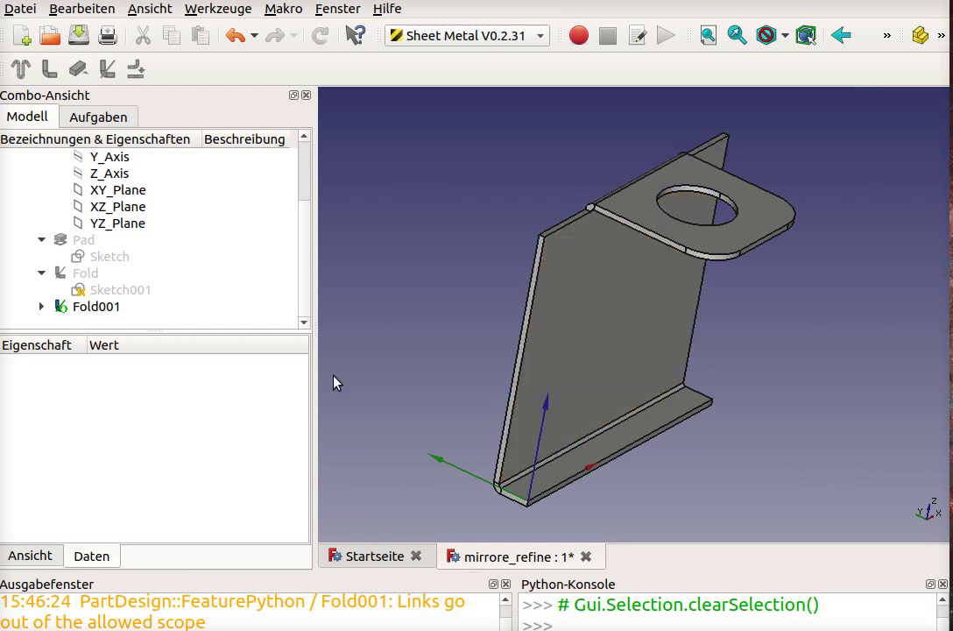
click(103, 305)
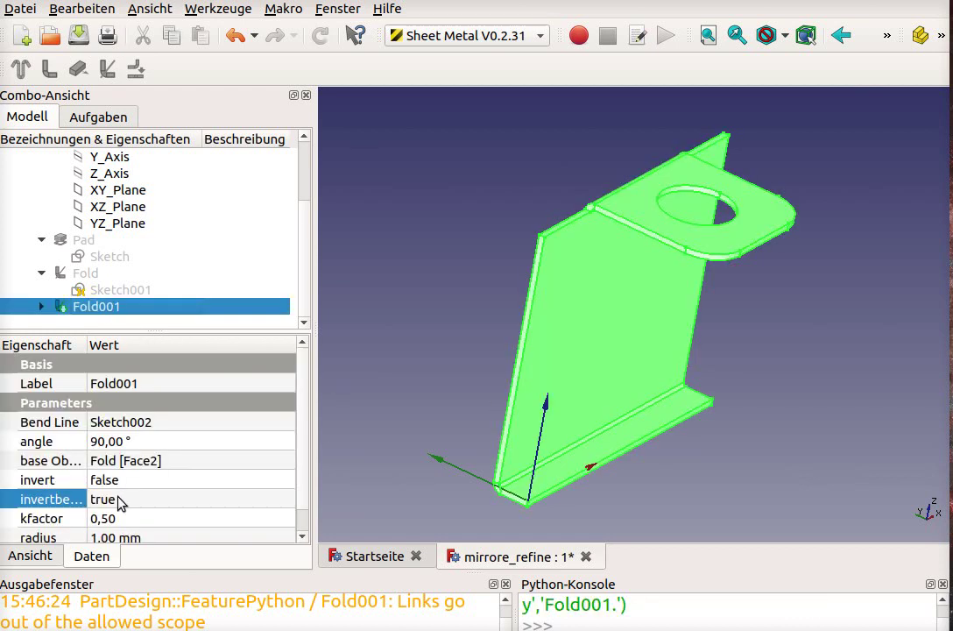
click(123, 499)
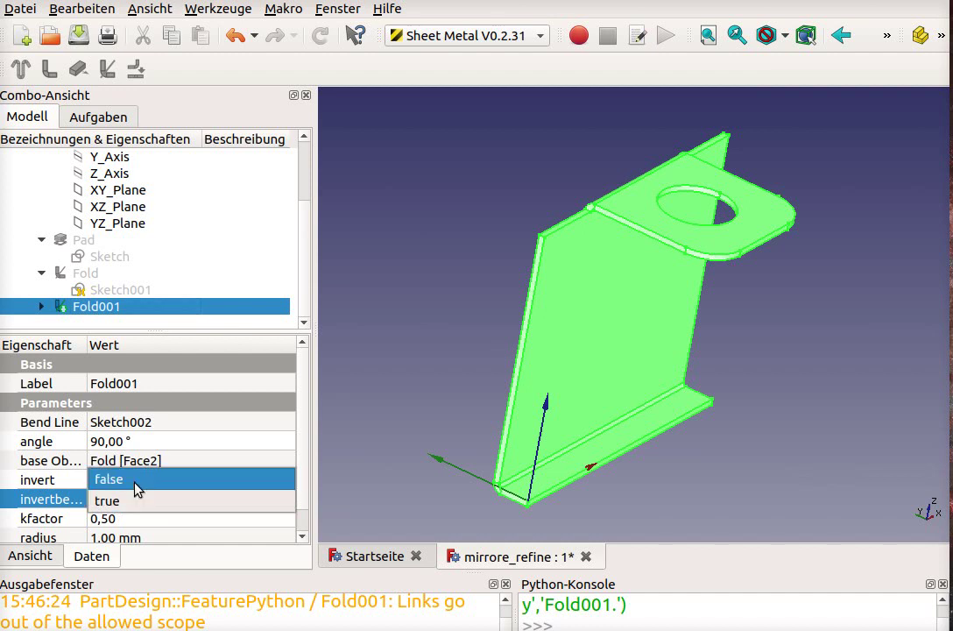
click(136, 477)
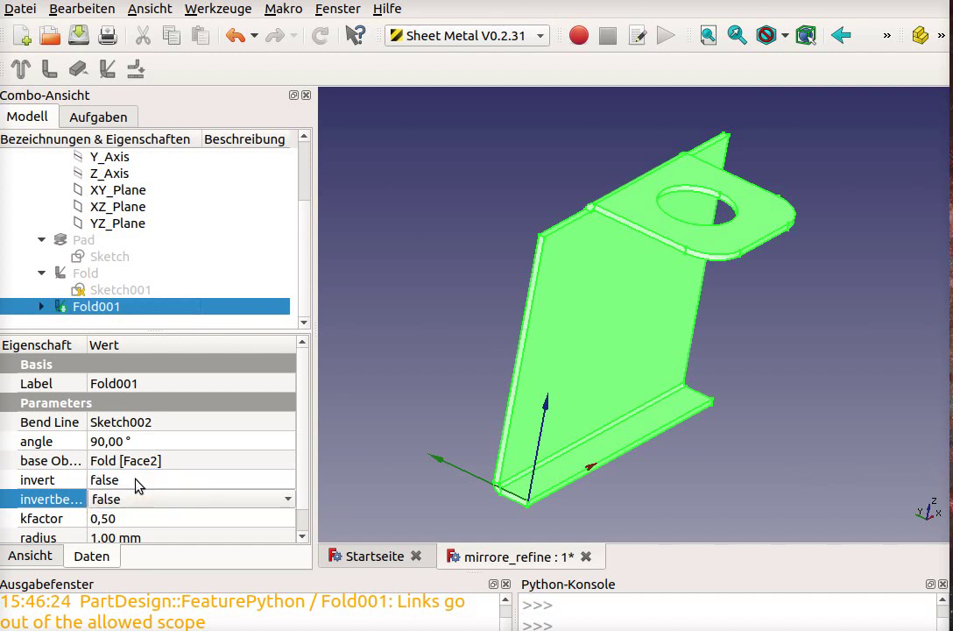
Step: Unfold the bracket from its flat base face with a projection sketch, then fit all in view
click(385, 478)
scroll(674, 431, down, 3)
scroll(430, 411, up, 2)
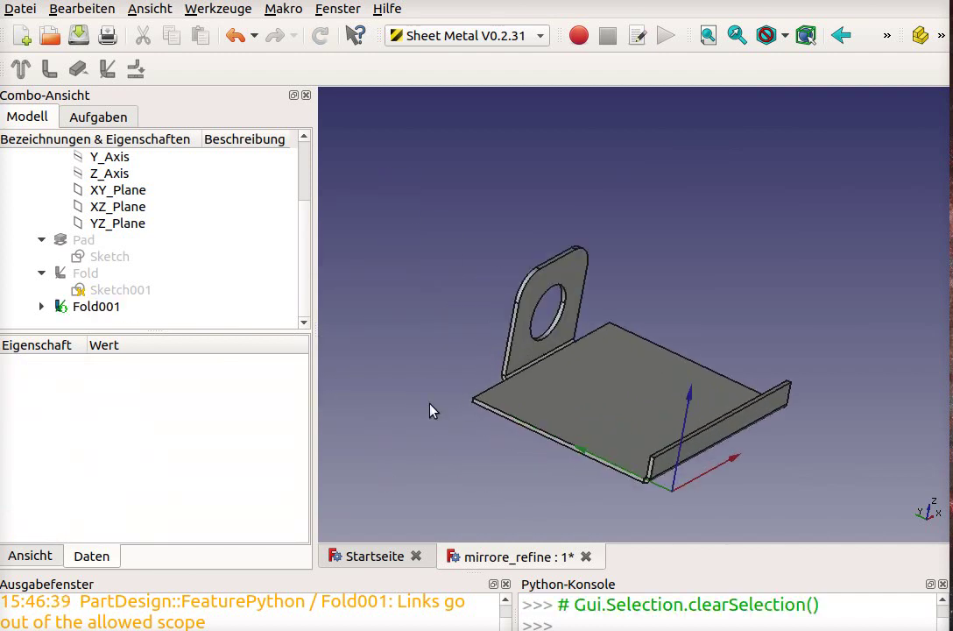
scroll(431, 411, down, 1)
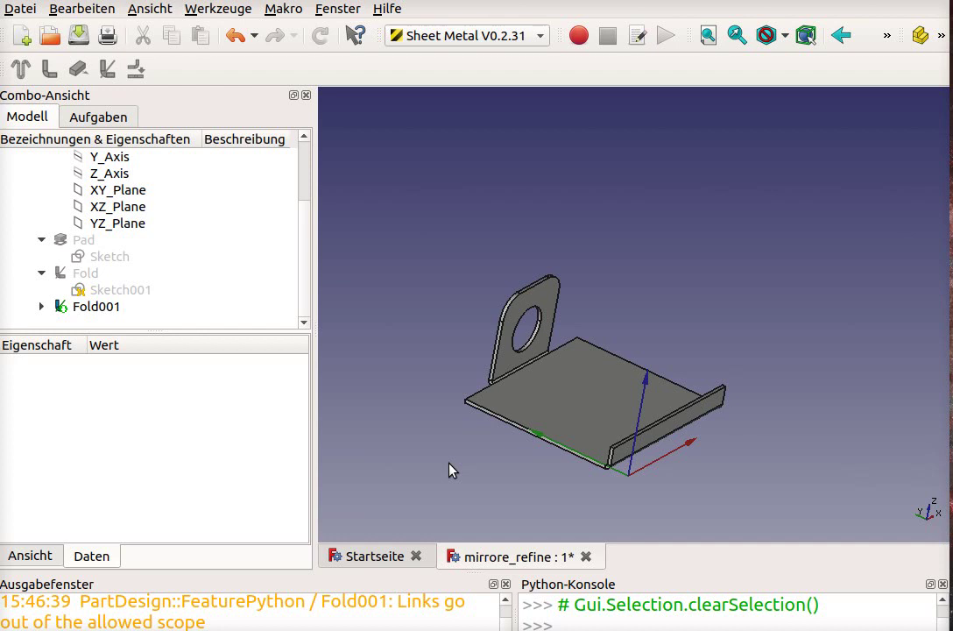
click(553, 409)
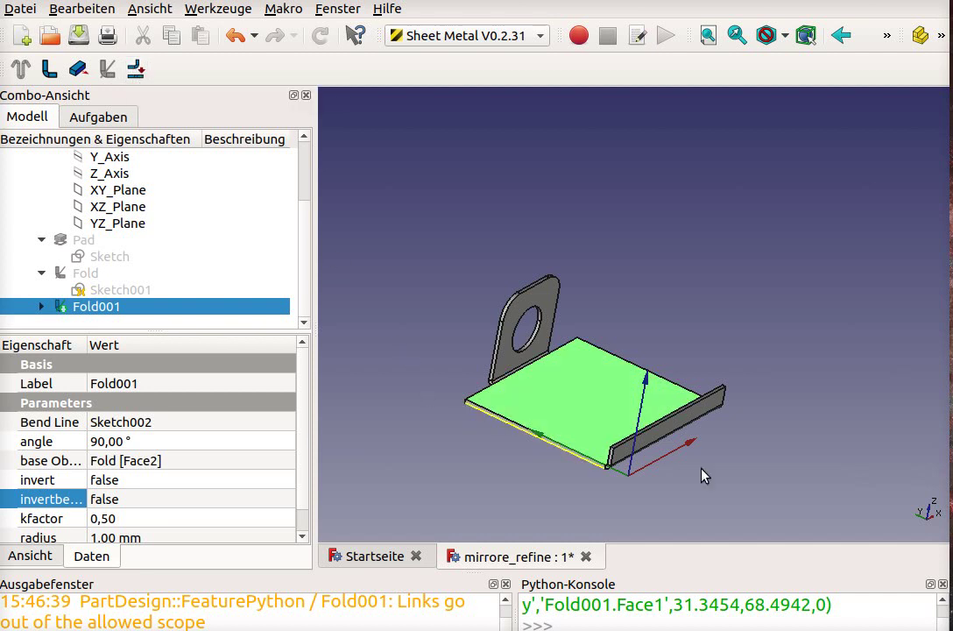
click(137, 71)
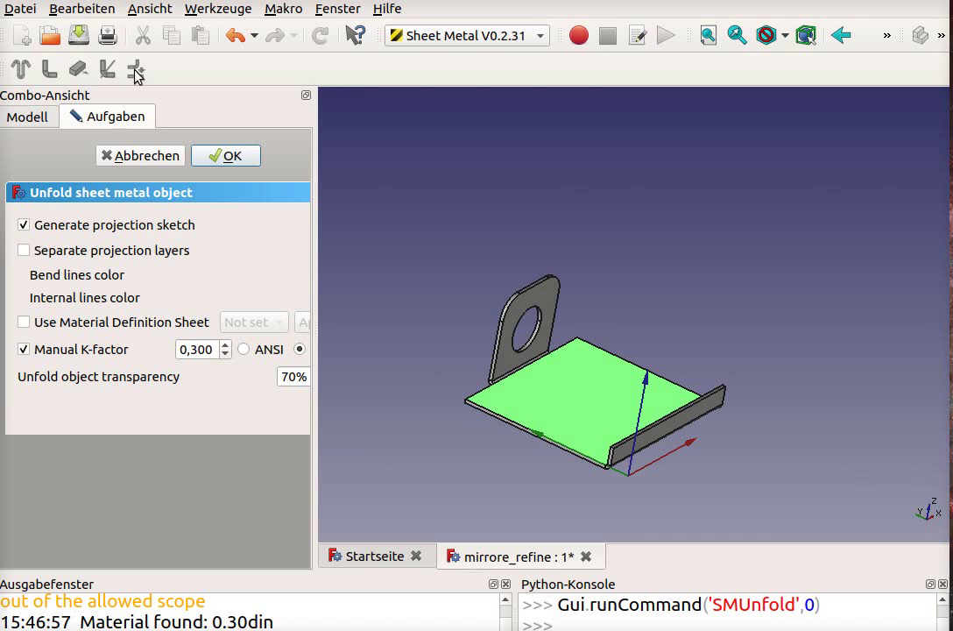
click(217, 159)
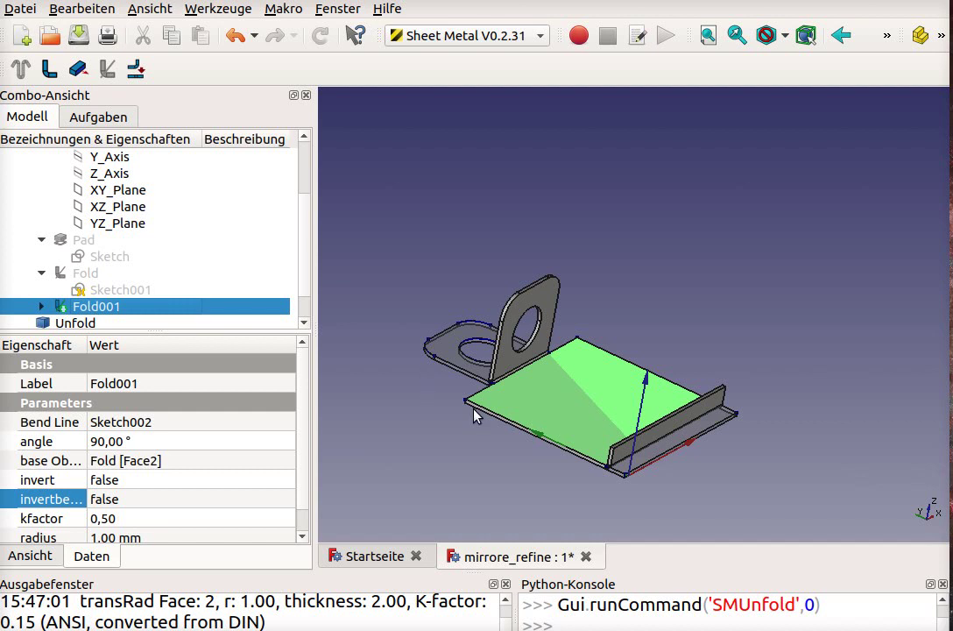
key(v)
key(f)
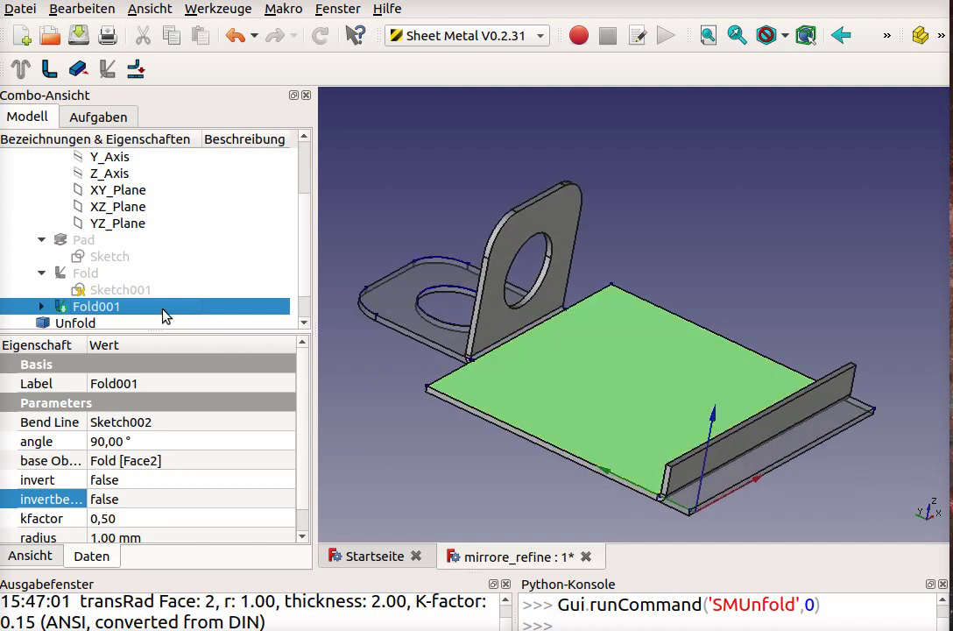
scroll(195, 234, up, 3)
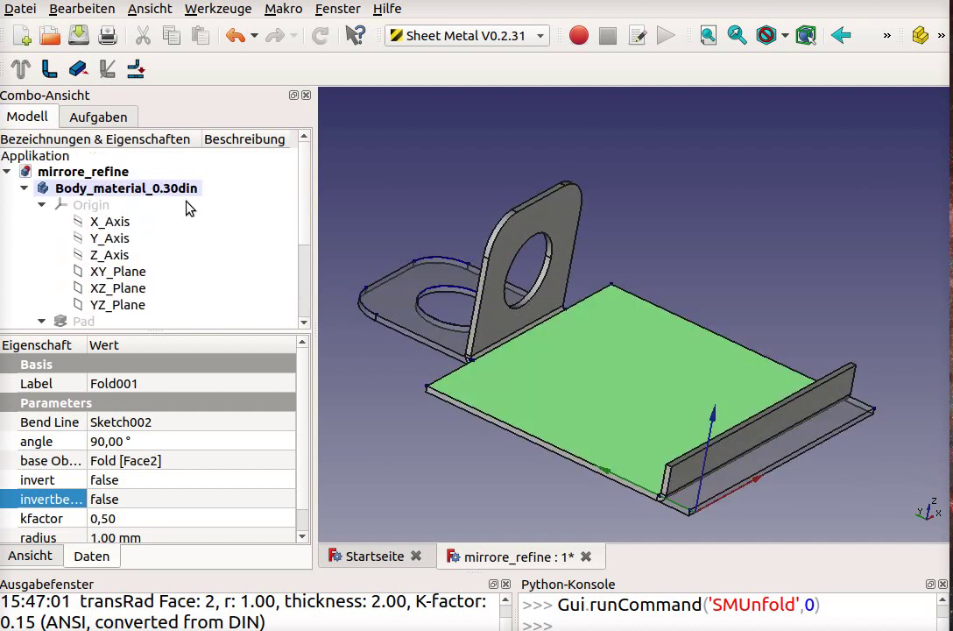
scroll(134, 219, down, 3)
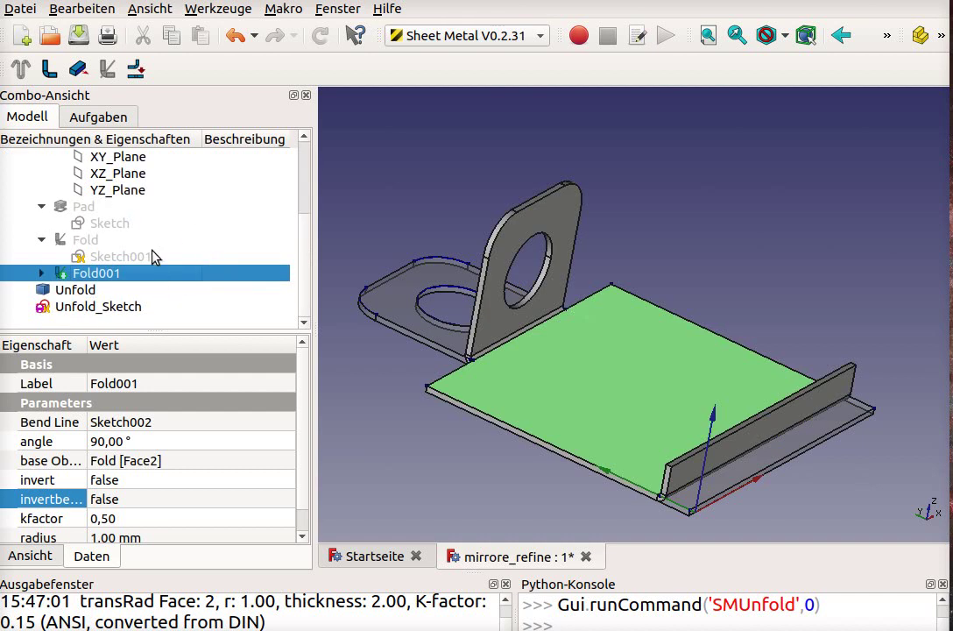
Step: Hide the folded Body and the Unfold solid, leaving only Unfold_Sketch visible, and orbit around it
scroll(153, 255, up, 3)
click(109, 188)
key(space)
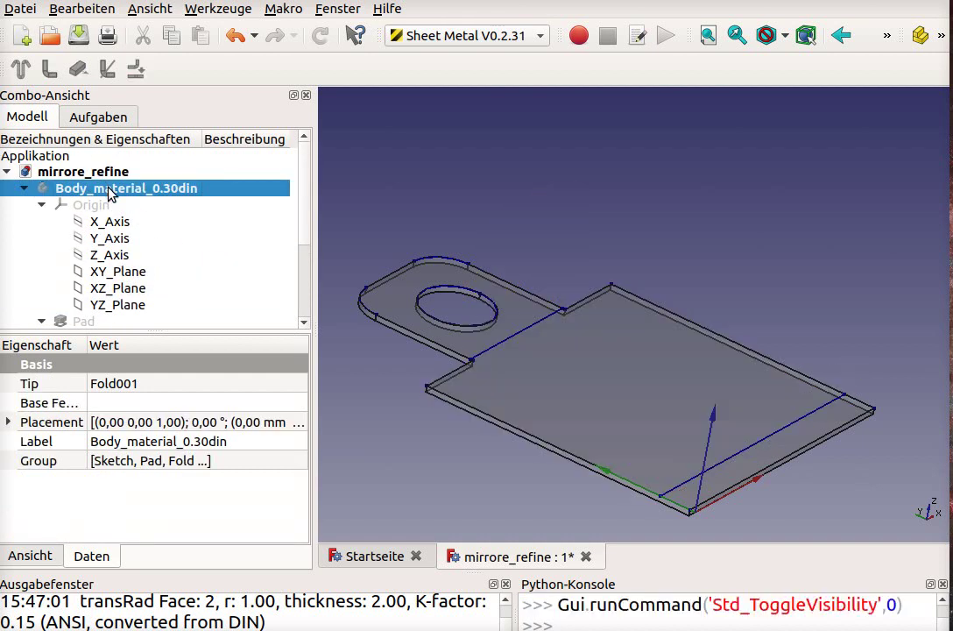
middle_drag(510, 389, 506, 411)
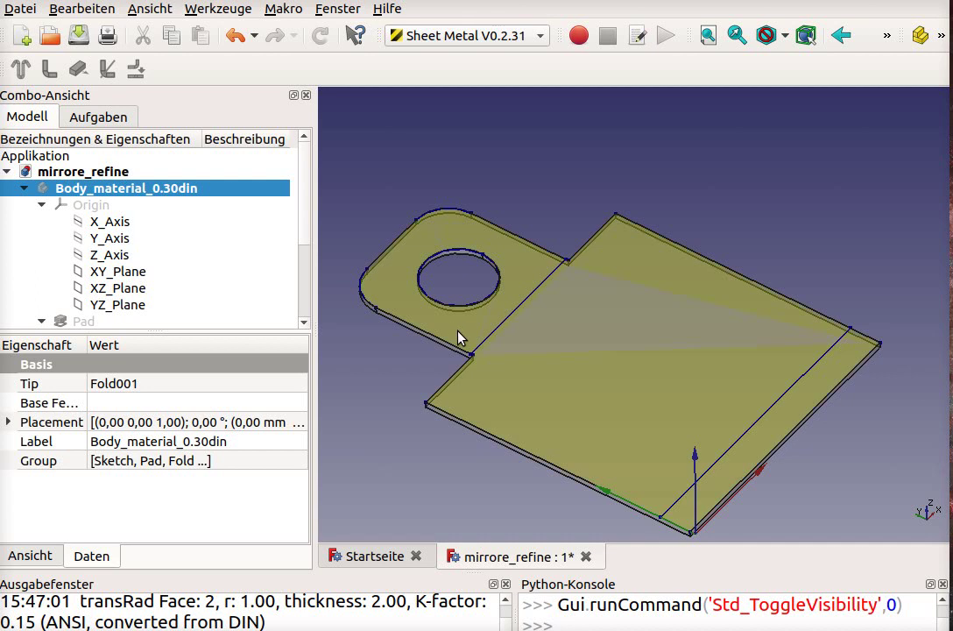
scroll(162, 280, down, 3)
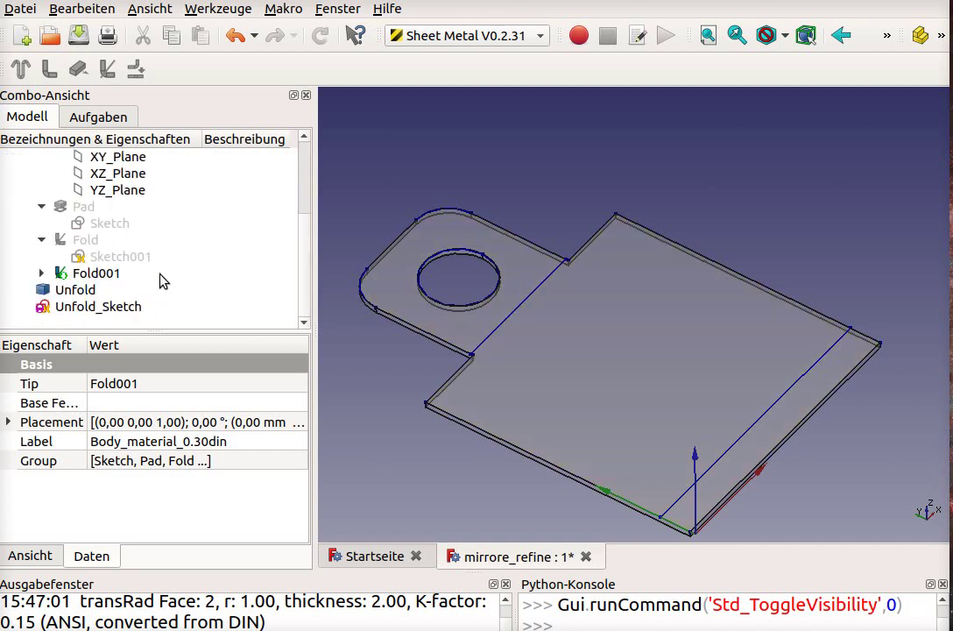
click(103, 308)
key(space)
key(space)
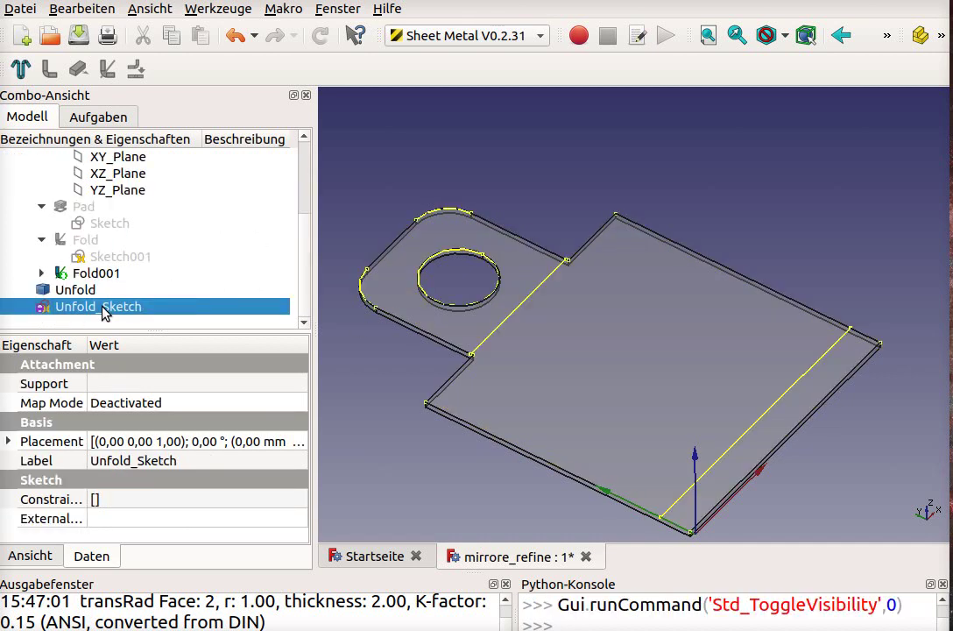
click(77, 289)
key(space)
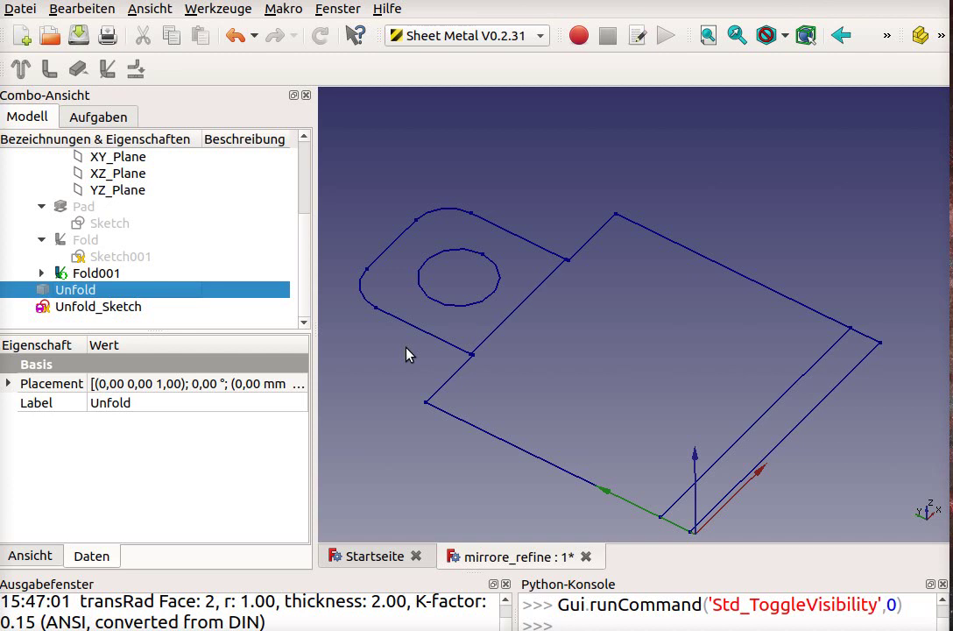
mouse_move(534, 388)
middle_down()
mouse_move(575, 436)
mouse_move(590, 419)
mouse_move(573, 418)
middle_up()
scroll(573, 425, down, 2)
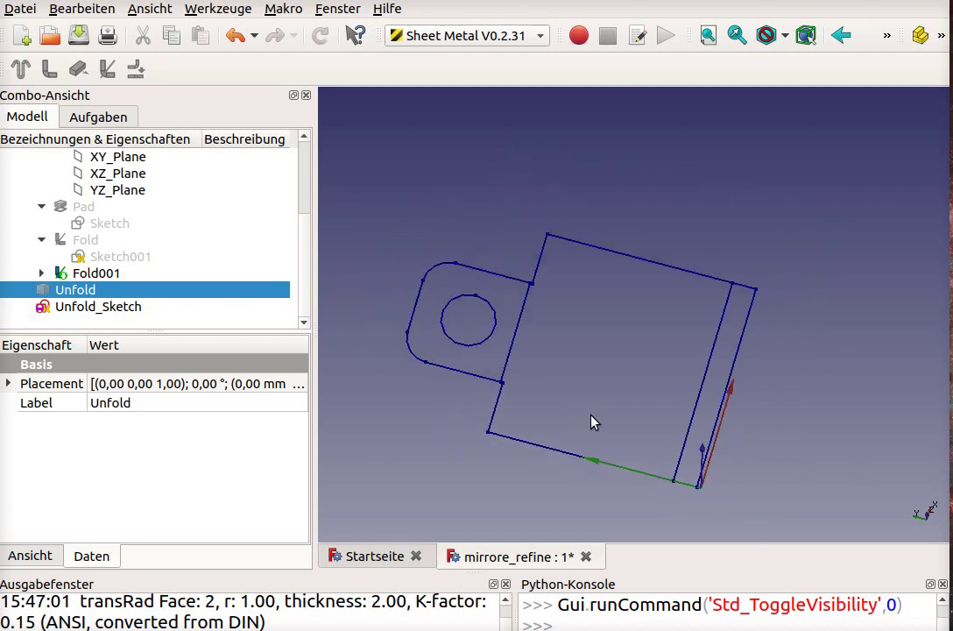
Step: Keep the Unfold solid hidden and show the folded Body again over the flat outline
key(space)
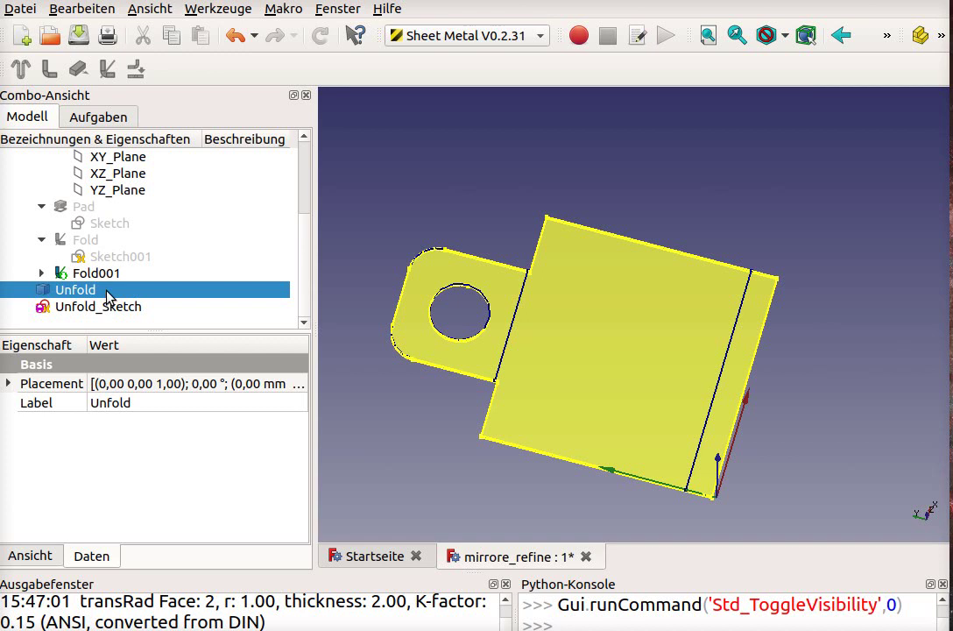
key(space)
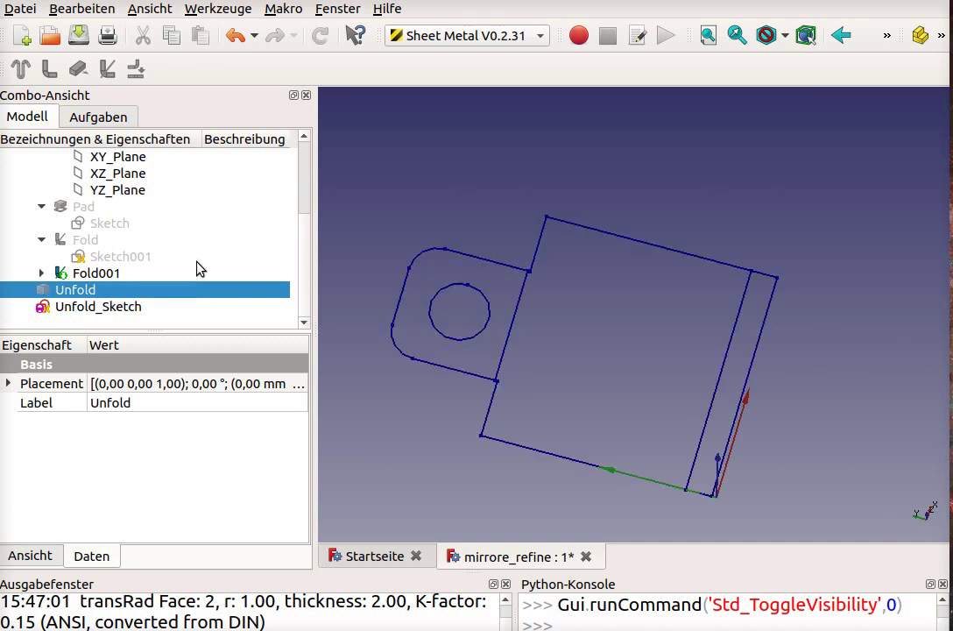
scroll(198, 266, up, 3)
click(101, 191)
key(space)
mouse_move(419, 385)
middle_down()
mouse_move(447, 403)
mouse_move(450, 311)
mouse_move(475, 325)
middle_up()
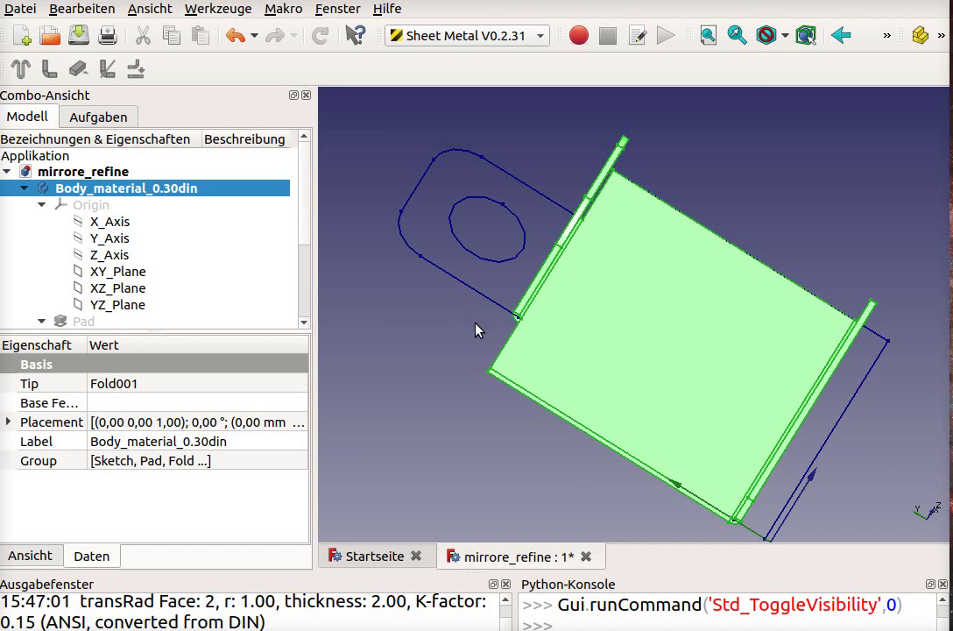
mouse_move(792, 357)
middle_down()
mouse_move(757, 323)
mouse_move(541, 491)
middle_up()
click(541, 491)
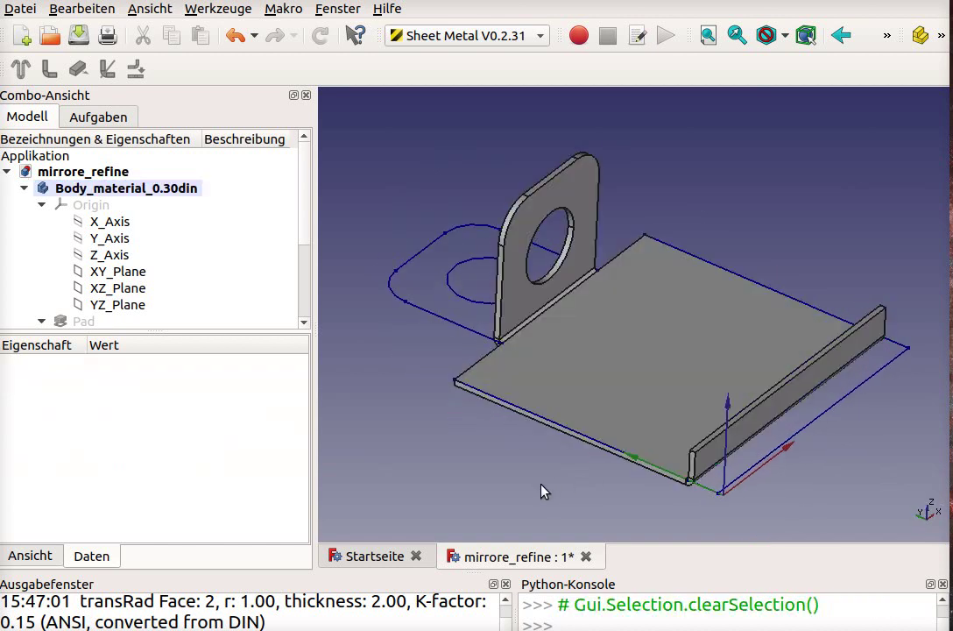